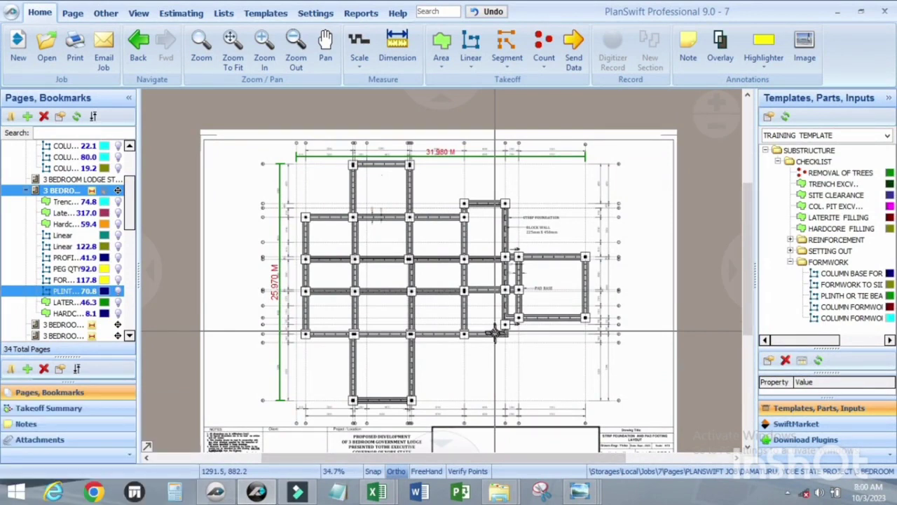
Look through the open reference photos of the damp-proof membrane, including images (46).jpeg and images (47).jpeg
mouse_move(584, 496)
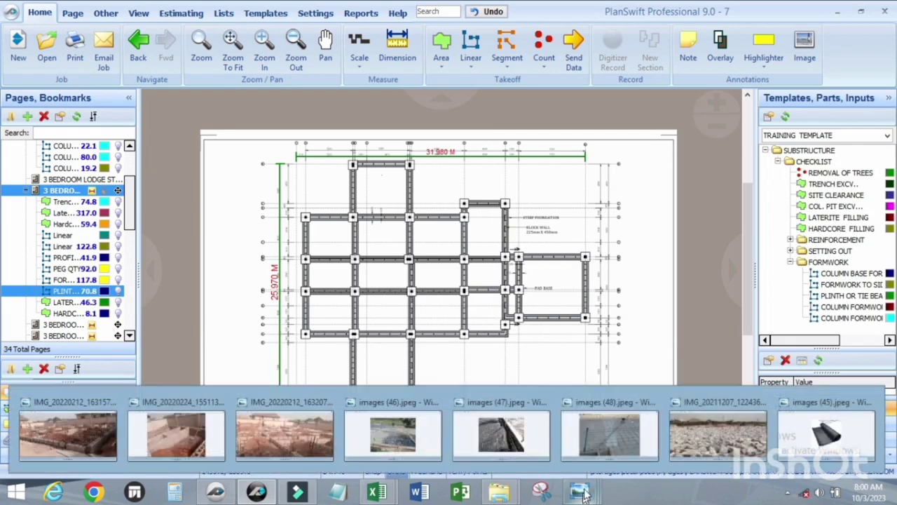
mouse_move(827, 443)
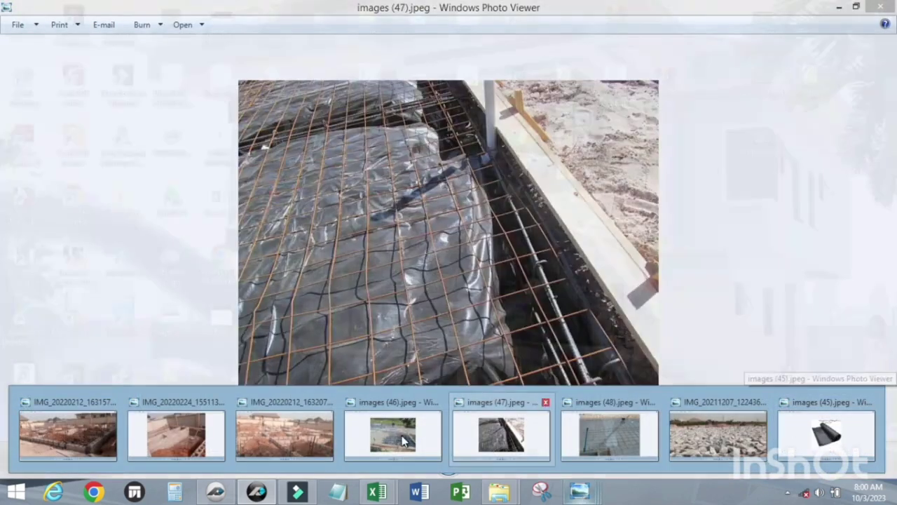
mouse_move(400, 435)
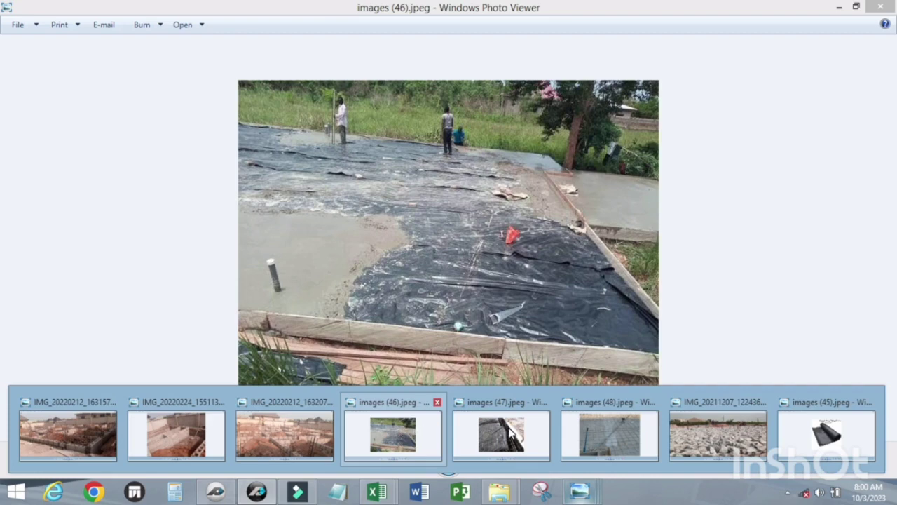
mouse_move(509, 433)
mouse_move(600, 433)
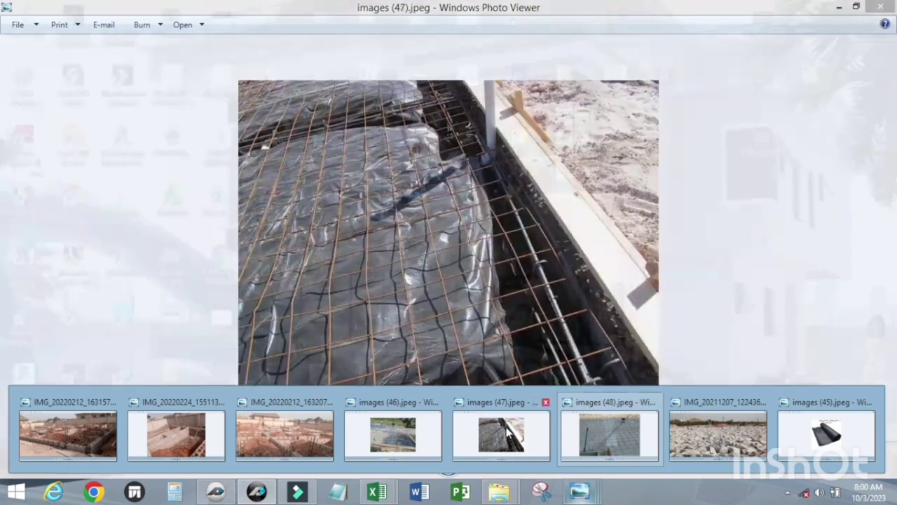
left_click(502, 433)
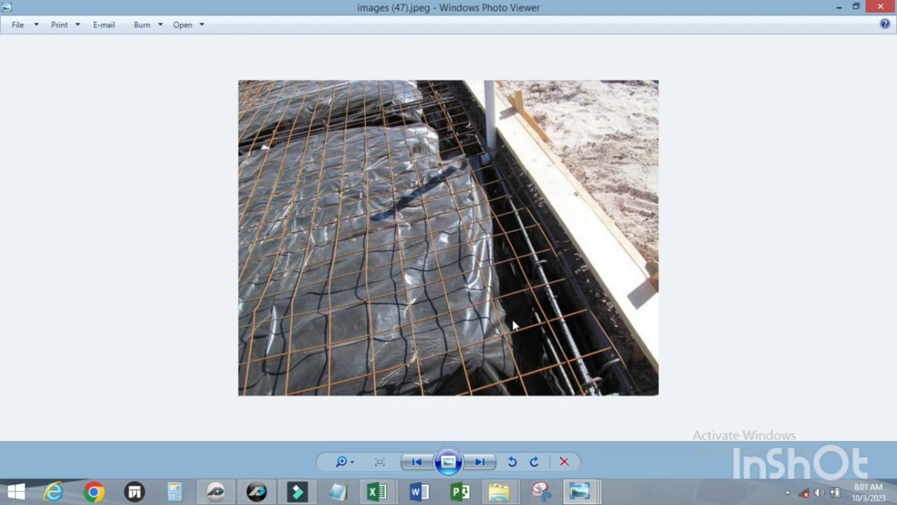
left_click(841, 14)
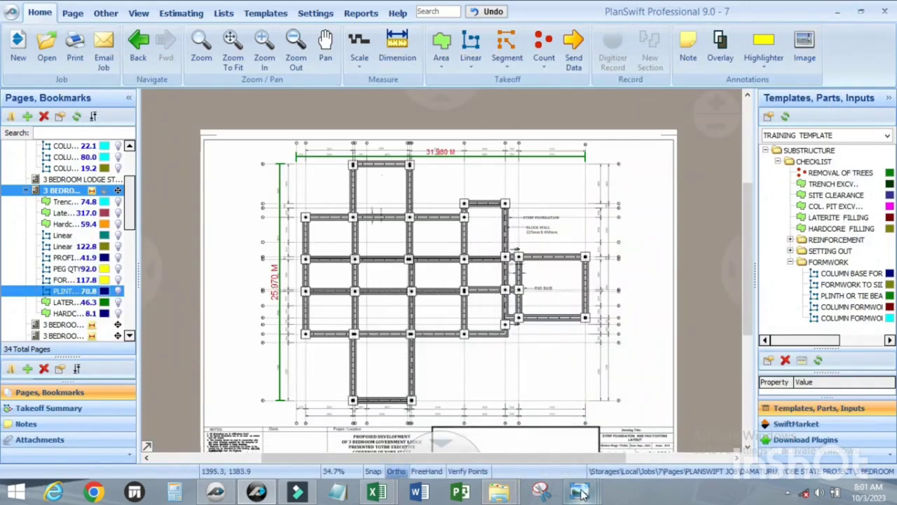
Open IMG_20220214_155713_615.jpg from the PLANSWIFT FILES folder and examine the heap of fill material
mouse_move(580, 493)
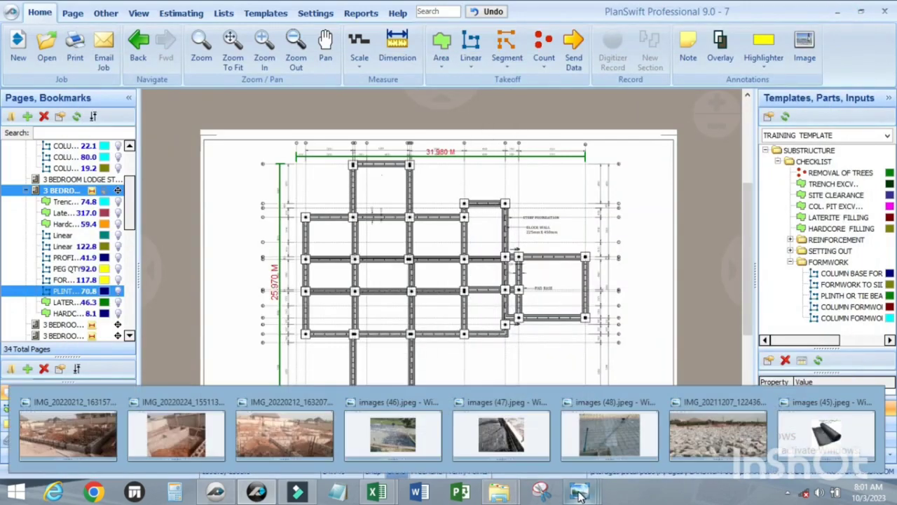
mouse_move(500, 494)
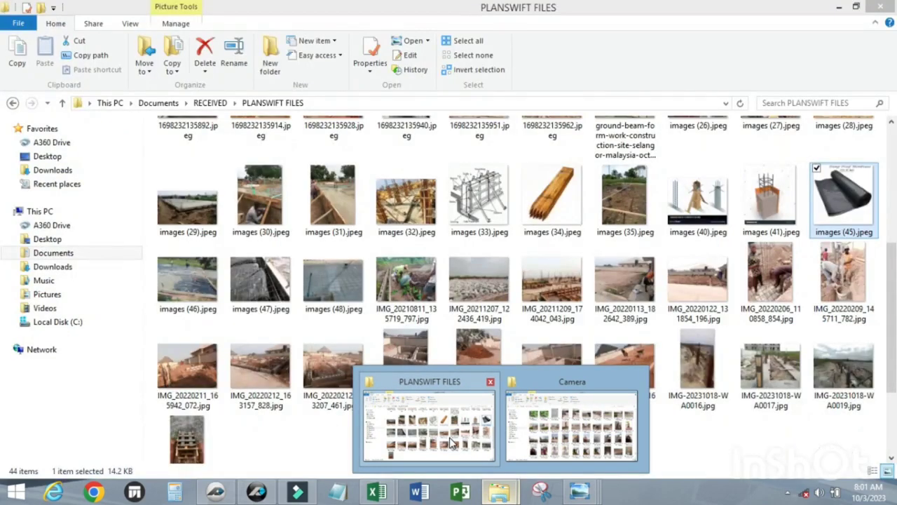
left_click(453, 435)
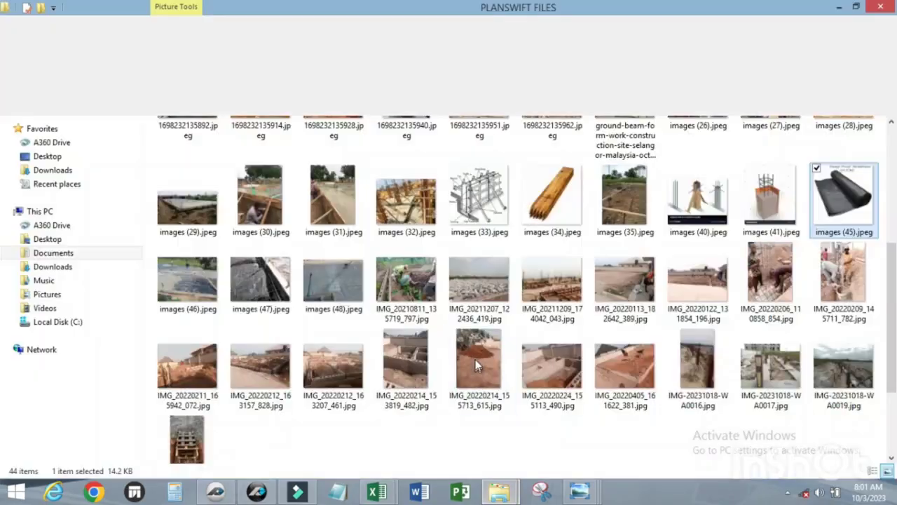
left_click(475, 358)
double_click(475, 356)
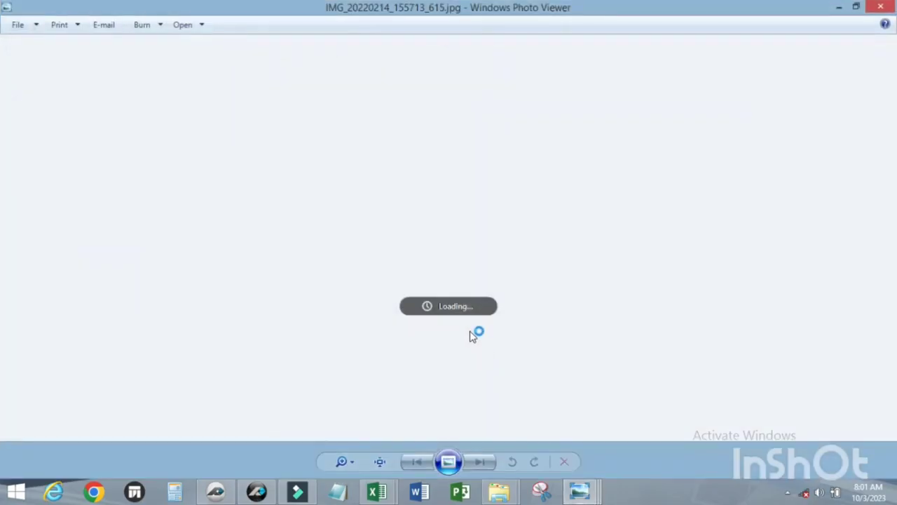
scroll(445, 205, "up", 3)
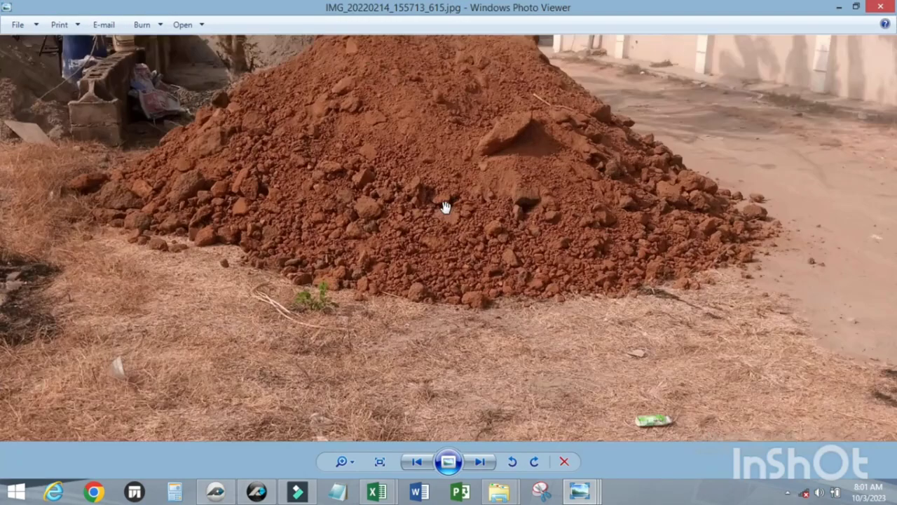
scroll(443, 202, "down", 2)
scroll(444, 202, "up", 2)
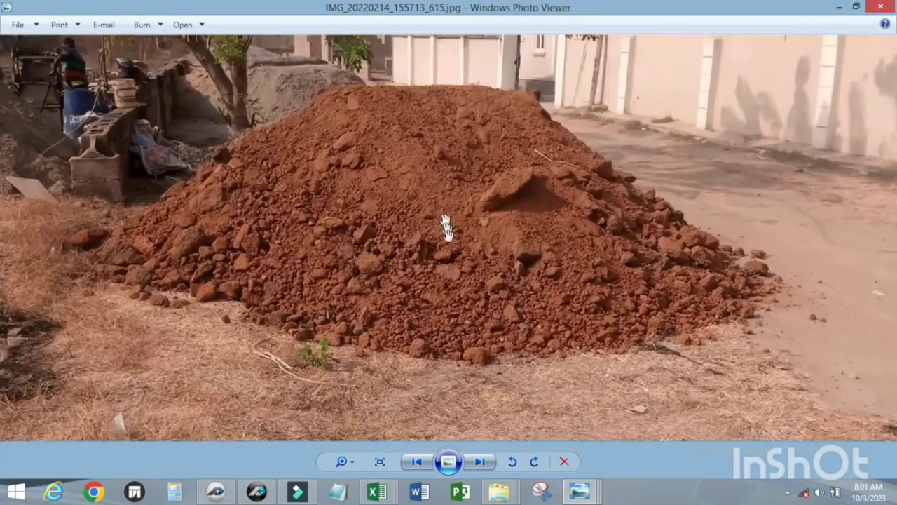
scroll(450, 202, "down", 1)
scroll(449, 201, "up", 1)
scroll(453, 233, "down", 1)
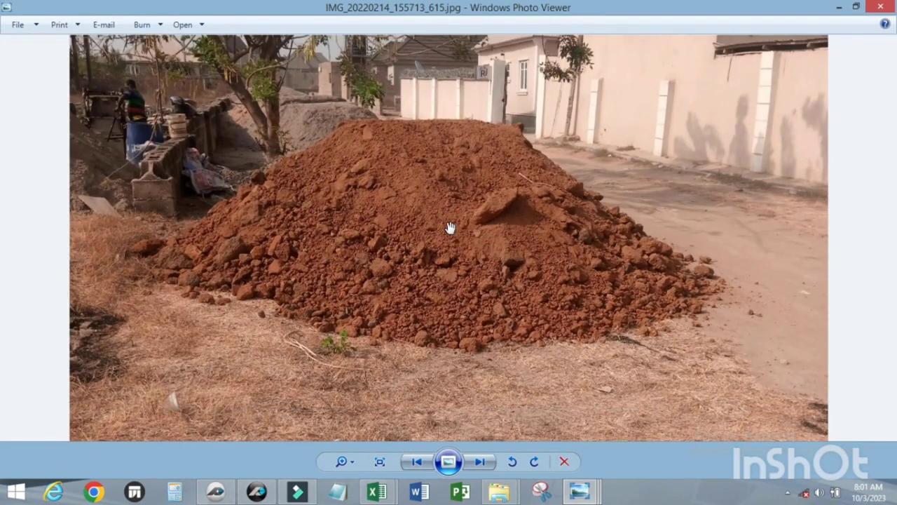
left_click(839, 10)
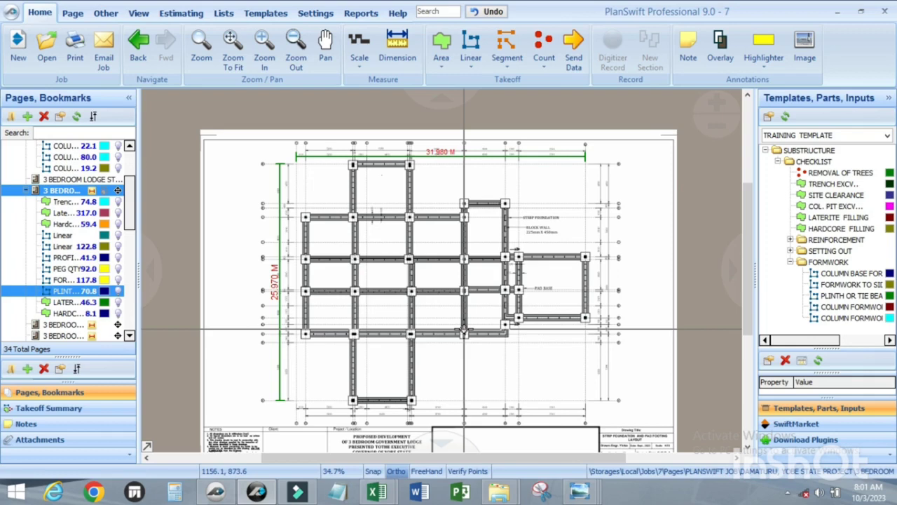
Add an area item named DPM under the Checklist folder of TRAINING TEMPLATE
scroll(456, 308, "up", 2)
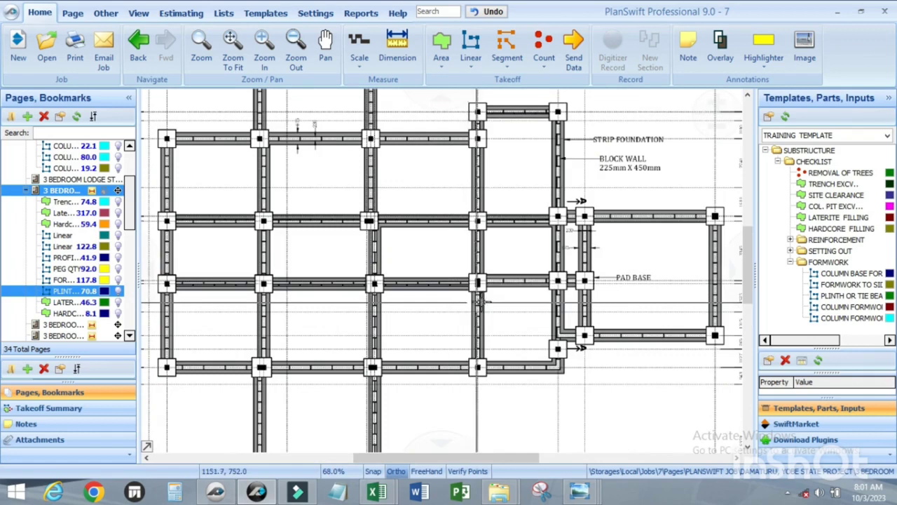
scroll(502, 289, "down", 1)
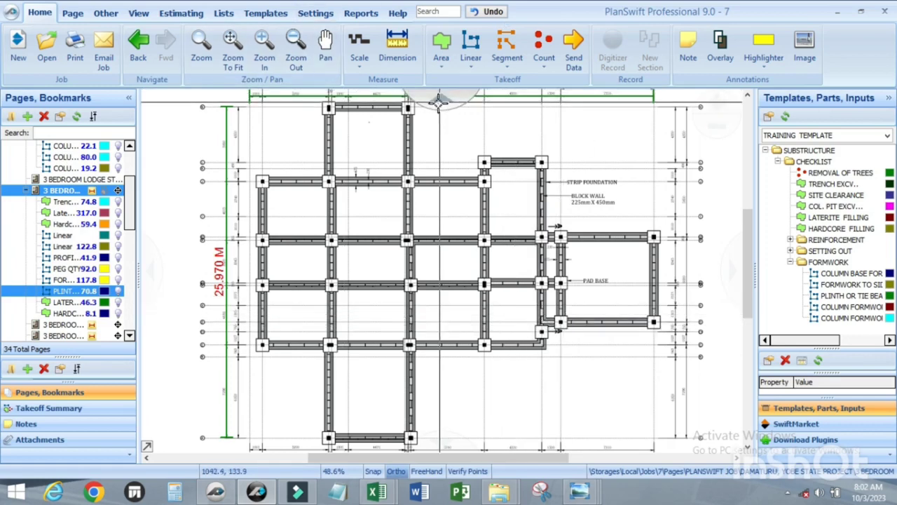
left_click(275, 14)
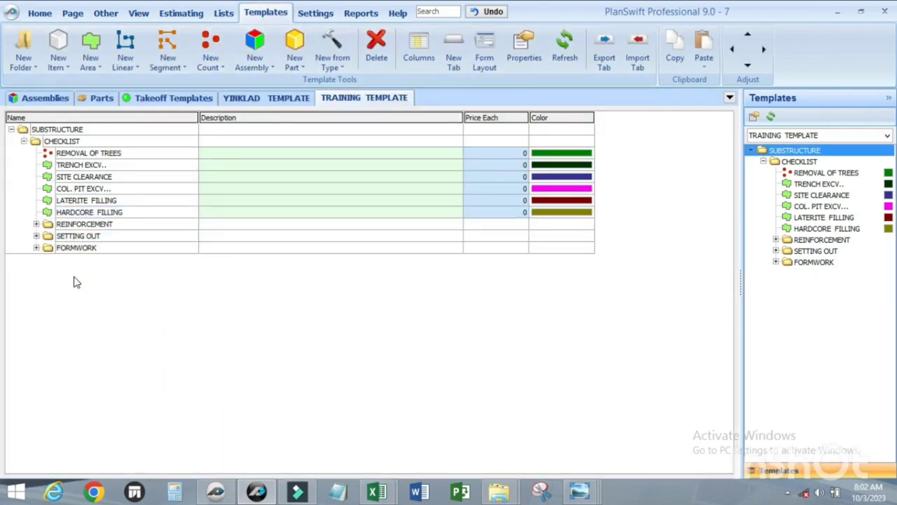
left_click(93, 44)
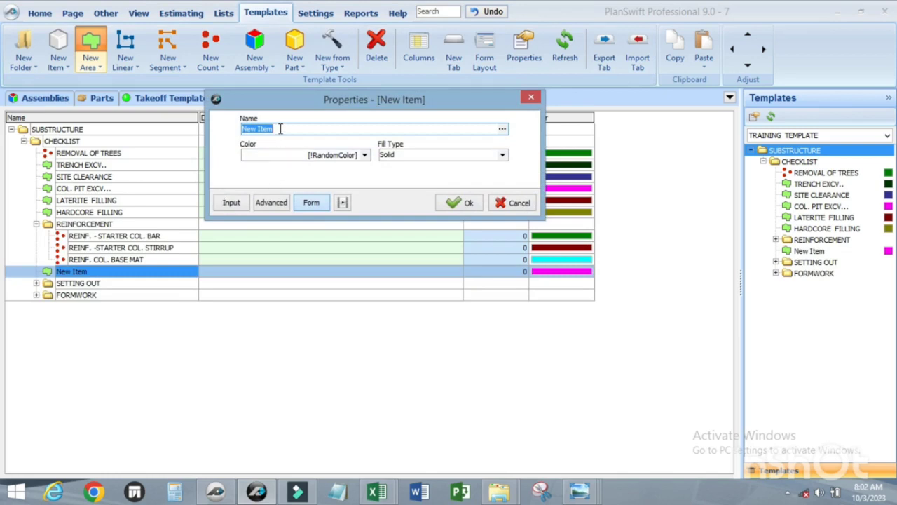
type("DPM")
Add a number property named Laps to the Takeoff Data group in the DPM item's advanced properties
left_click(280, 204)
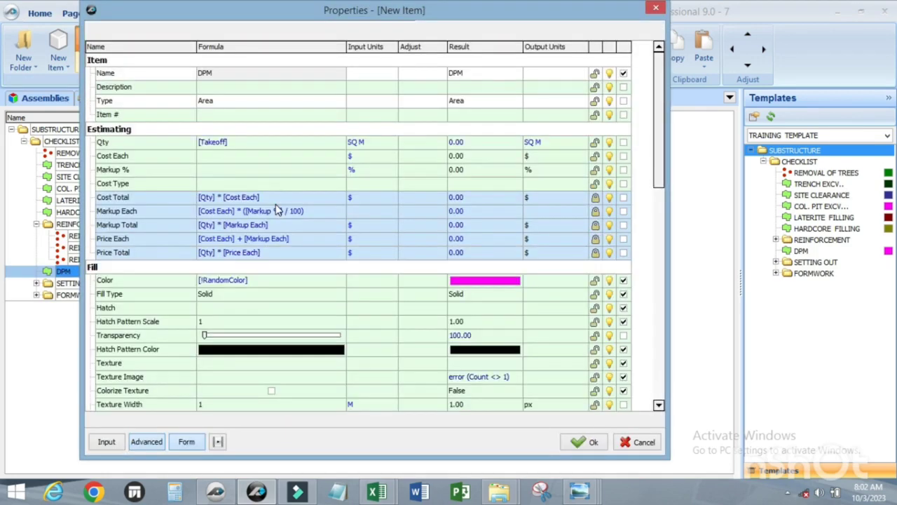
scroll(180, 287, "down", 3)
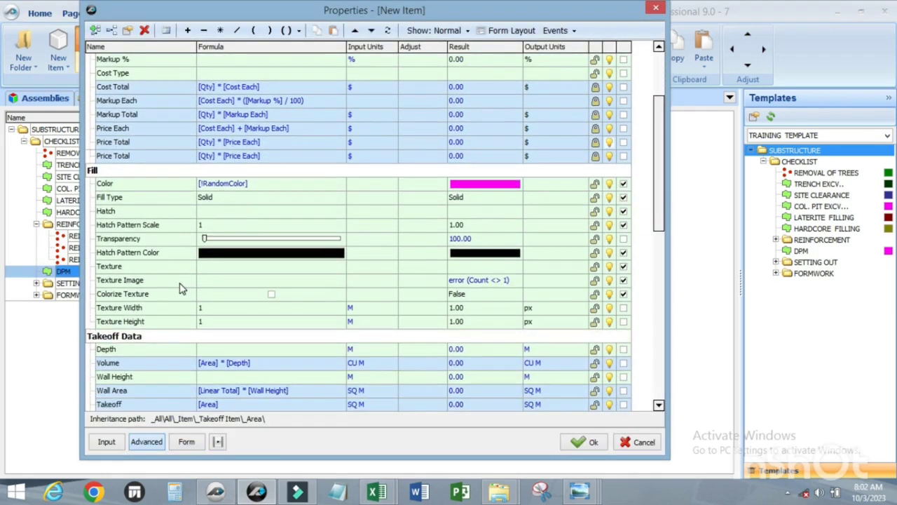
scroll(179, 288, "down", 2)
left_click(117, 282)
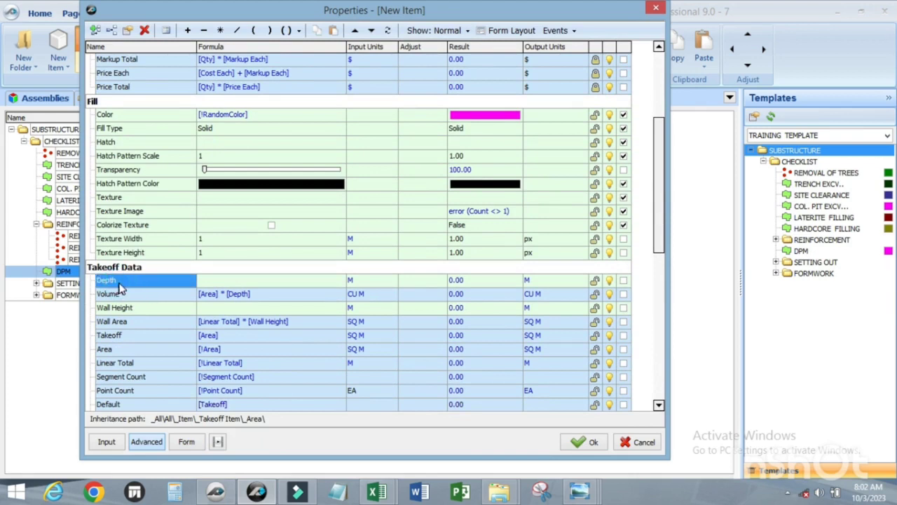
left_click(96, 30)
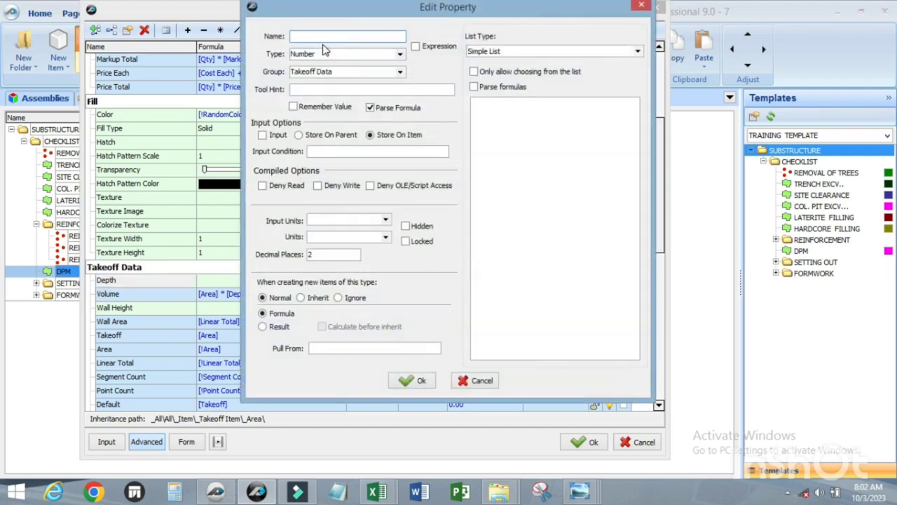
type("LA")
key("BackSpace")
type("aps")
left_click(413, 381)
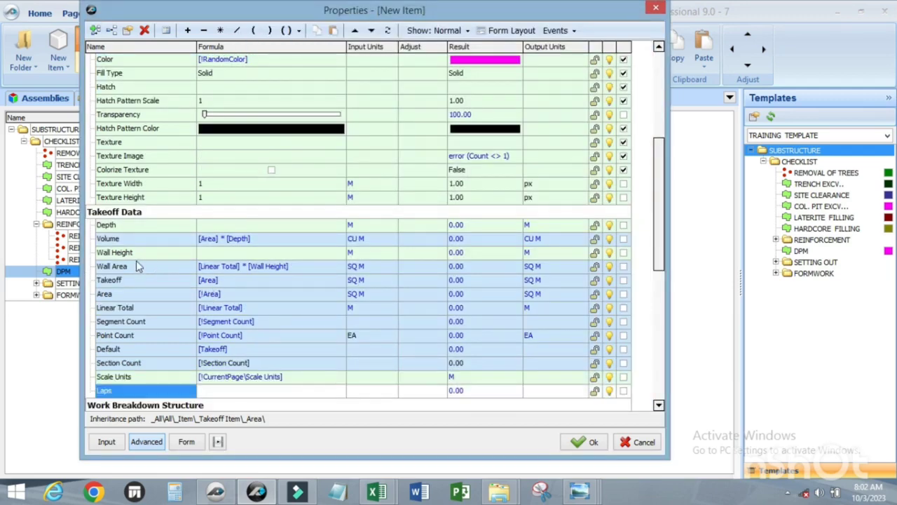
Move the Laps property up to the first row of the Takeoff Data group, above Depth
left_click(361, 31)
left_click(362, 31)
left_click(362, 31)
left_click(362, 32)
left_click(362, 31)
left_click(361, 32)
left_click(362, 32)
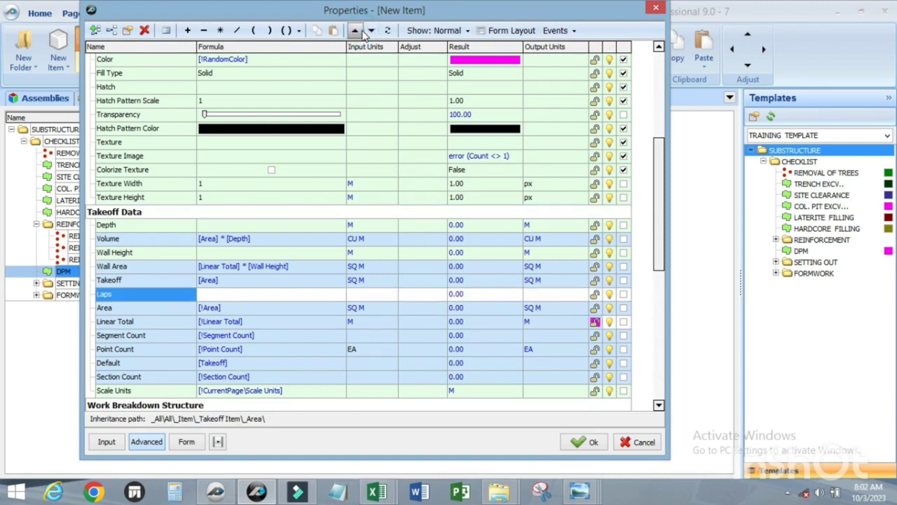
left_click(362, 31)
left_click(362, 31)
left_click(362, 32)
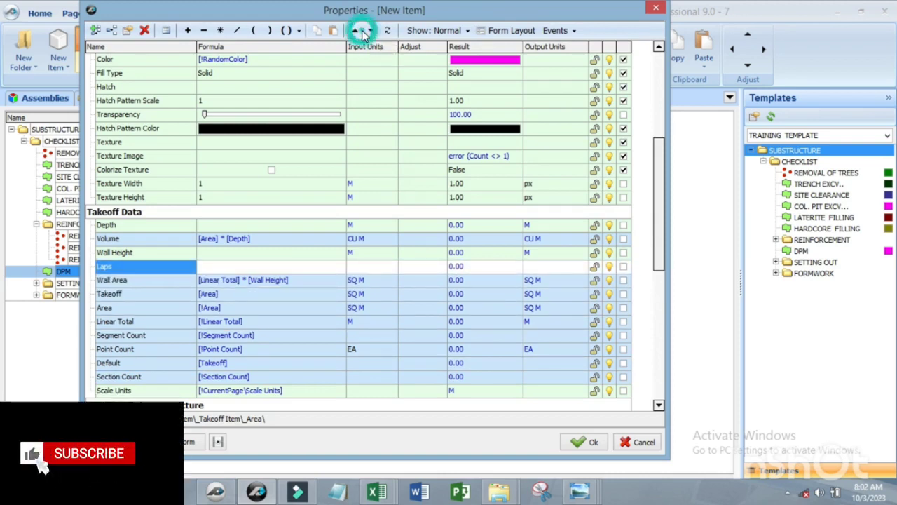
left_click(361, 31)
left_click(362, 32)
left_click(362, 32)
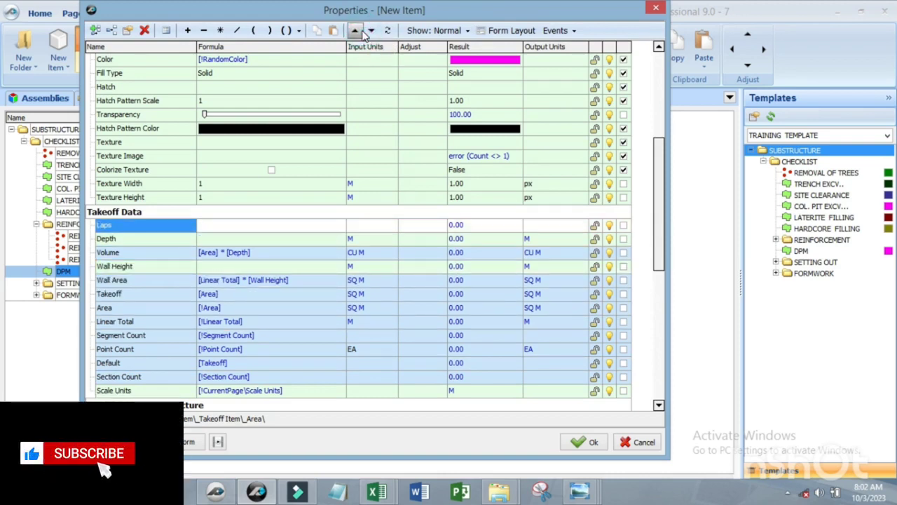
Examine how the membrane sheets are laid on site in the photo images (46).jpeg
left_click(222, 226)
left_click(112, 311)
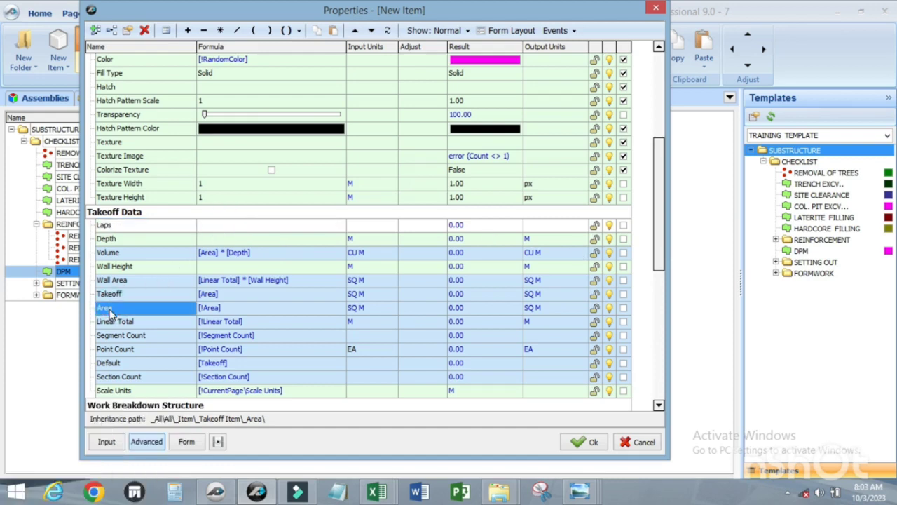
mouse_move(577, 499)
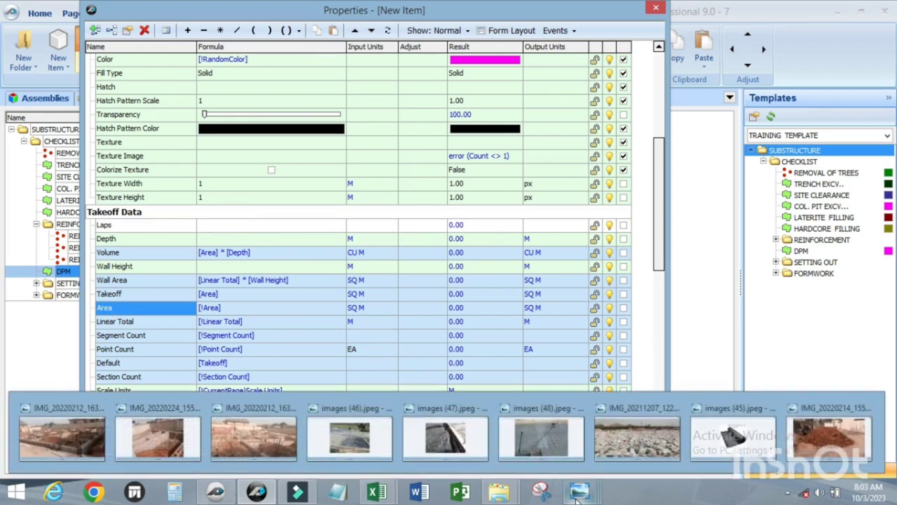
left_click(339, 437)
scroll(500, 228, "up", 1)
scroll(438, 298, "down", 1)
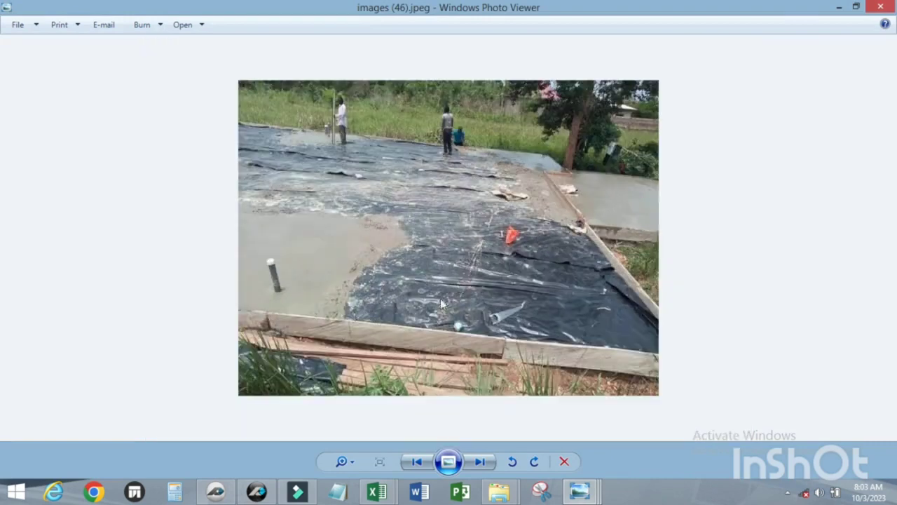
scroll(496, 257, "up", 1)
scroll(439, 292, "down", 1)
scroll(505, 262, "up", 1)
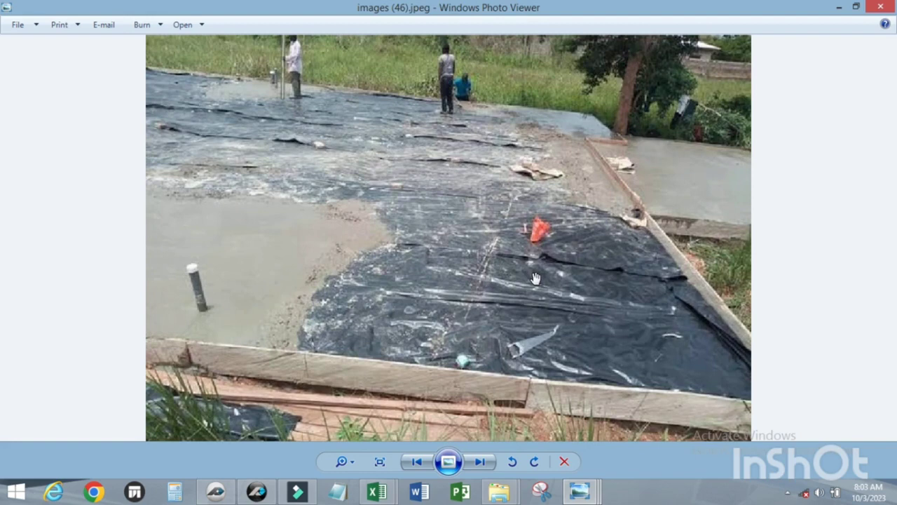
left_click(840, 7)
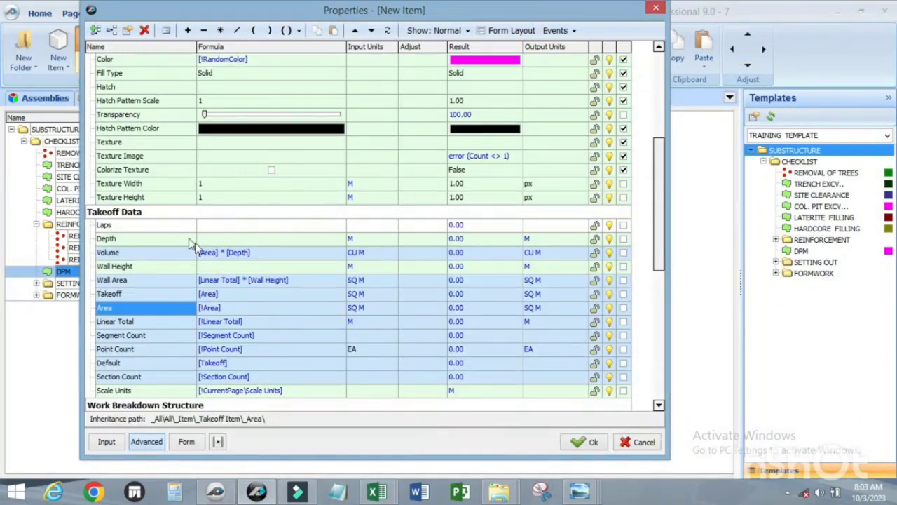
Set the Laps formula to [Area] * .1 and mark the property as an input
left_click(209, 225)
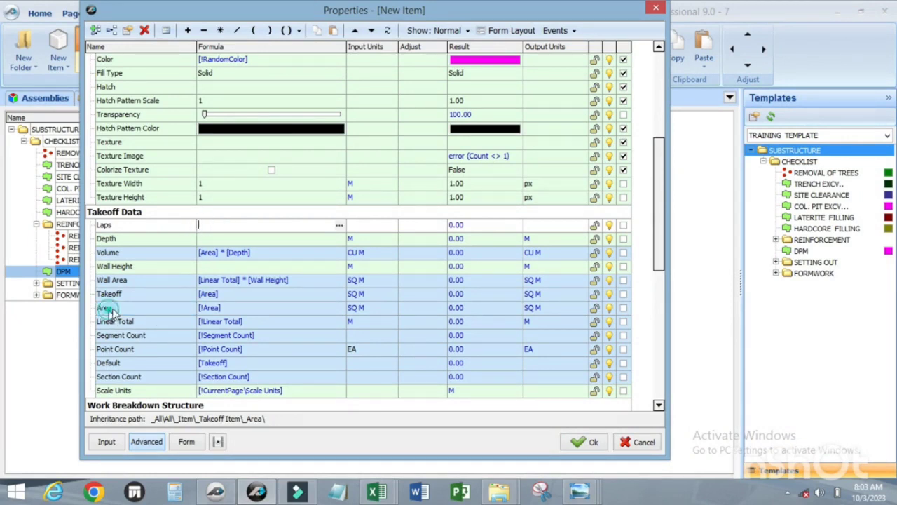
left_click_drag(109, 309, 221, 224)
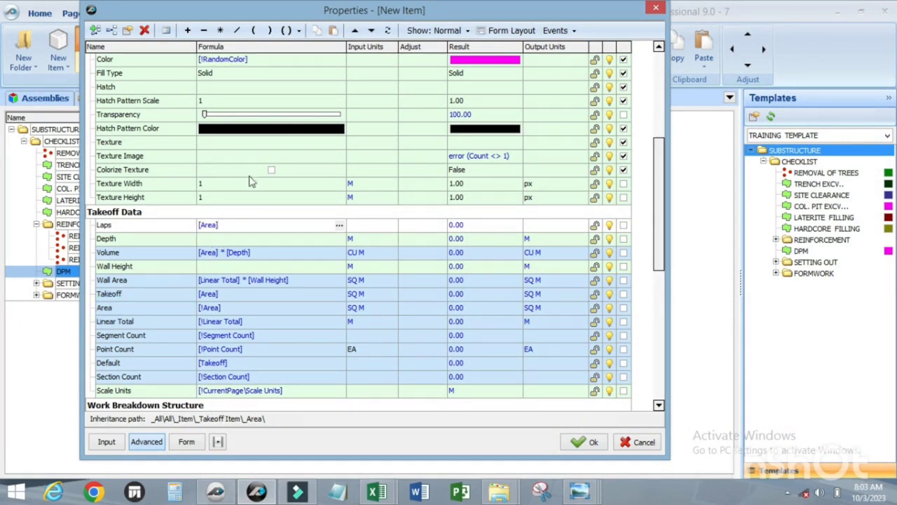
left_click(219, 30)
left_click(624, 225)
Override the inherited Takeoff formula in the Takeoff Data group with [Area] + [Laps]
scroll(163, 224, "down", 2)
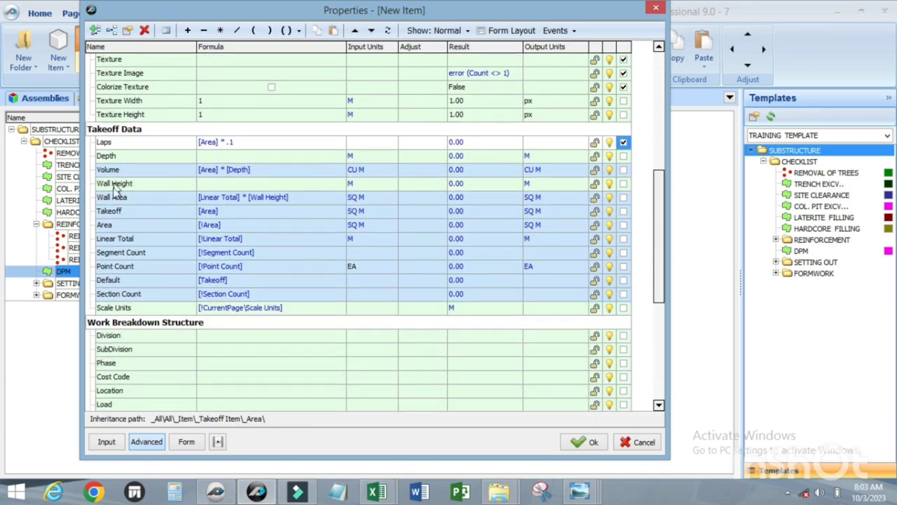
left_click(131, 212)
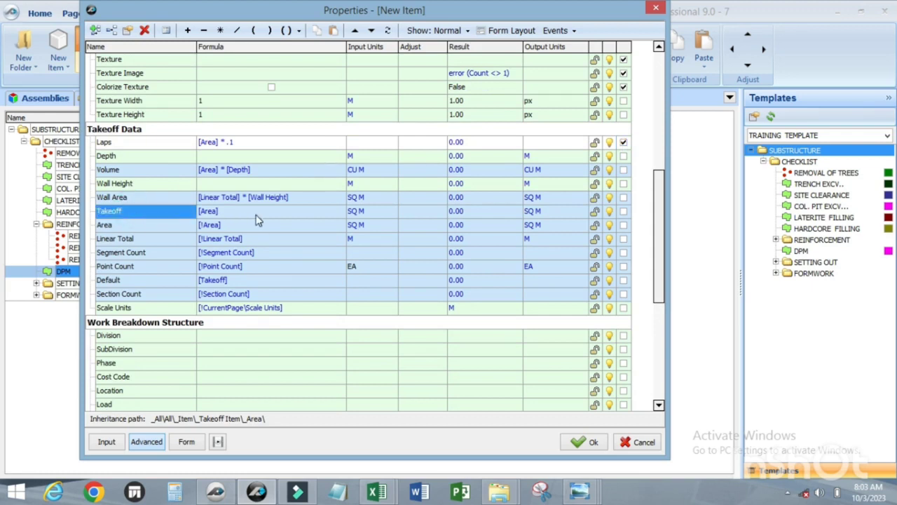
left_click(248, 214)
left_click(251, 218)
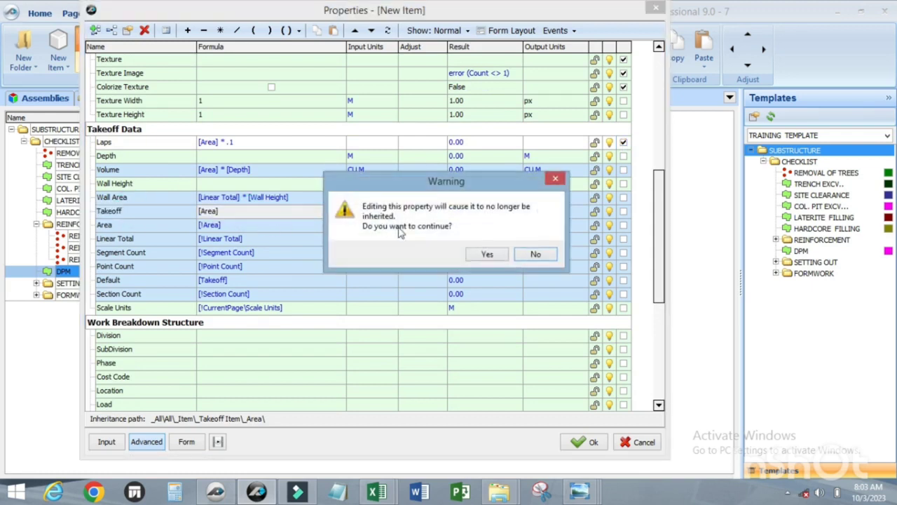
left_click(483, 255)
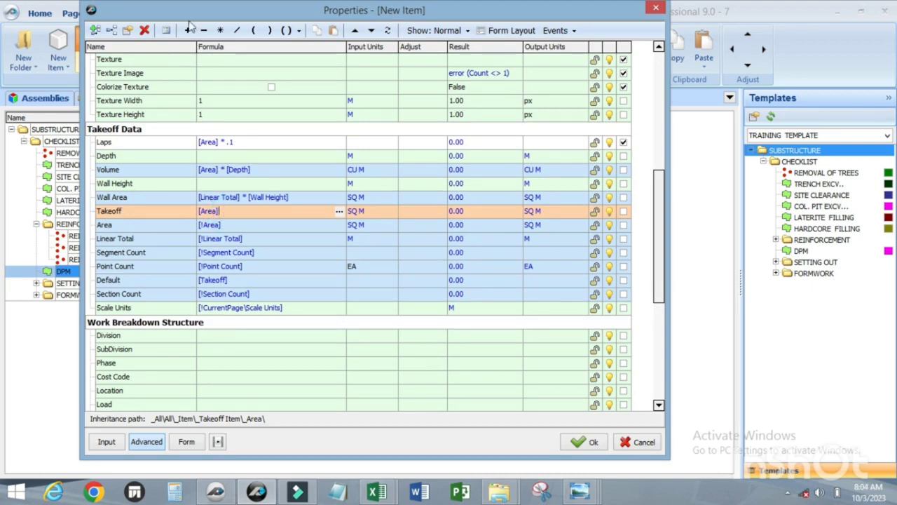
left_click(188, 30)
left_click_drag(109, 143, 239, 211)
Set the input units of the Laps property to SQ M
left_click(373, 147)
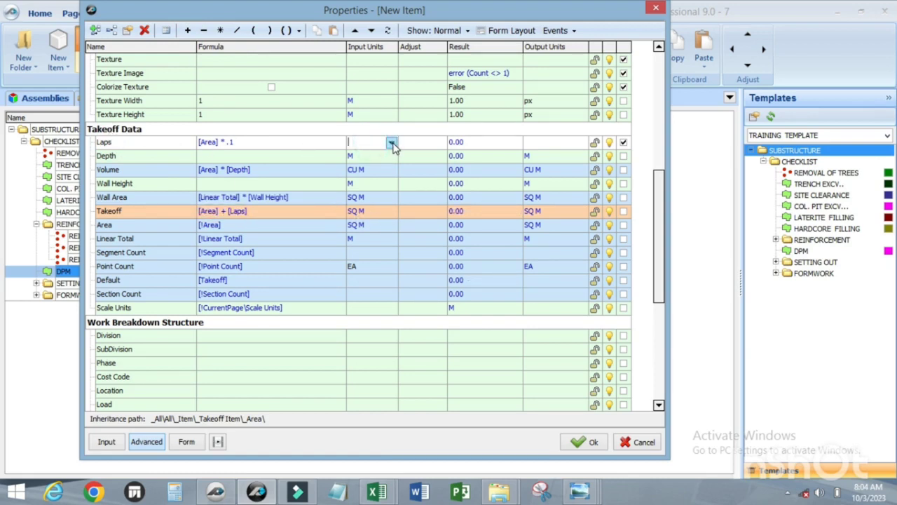
left_click(391, 142)
scroll(378, 182, "down", 3)
scroll(372, 196, "up", 3)
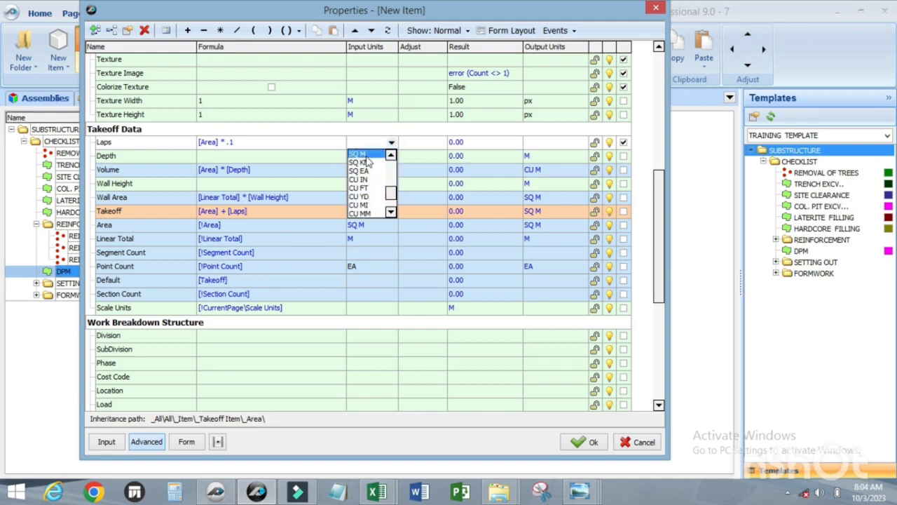
left_click(362, 199)
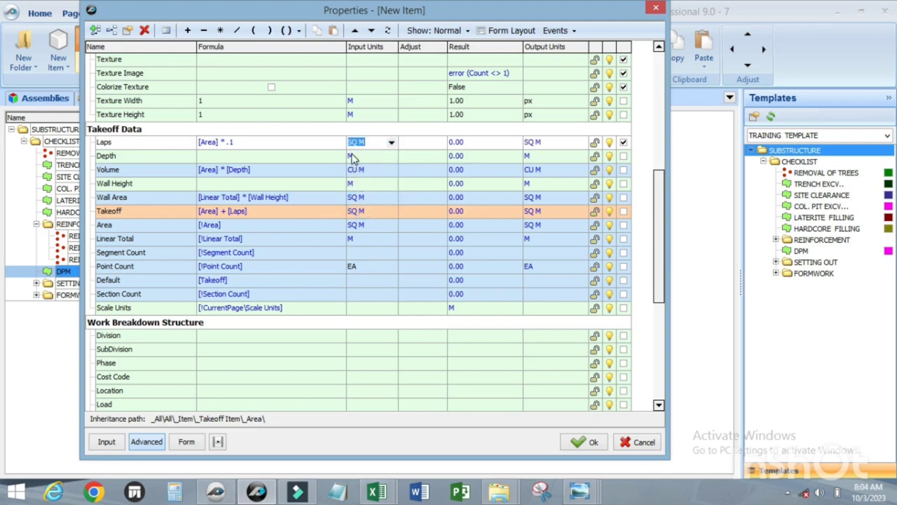
Unmark Colorize Texture, Texture Image, Texture, Hatch Pattern Color, Hatch Pattern Scale and Fill Type as inputs in the Fill group
scroll(607, 168, "up", 4)
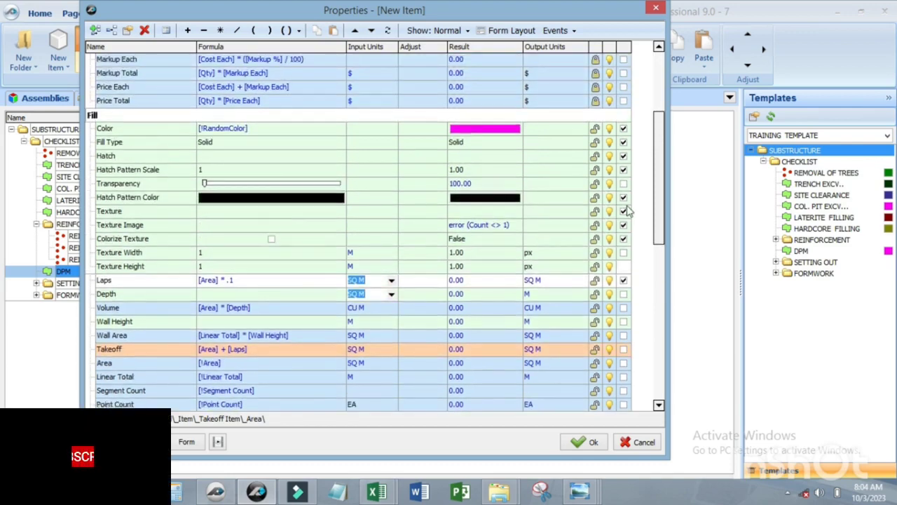
left_click(624, 252)
left_click(623, 238)
left_click(623, 224)
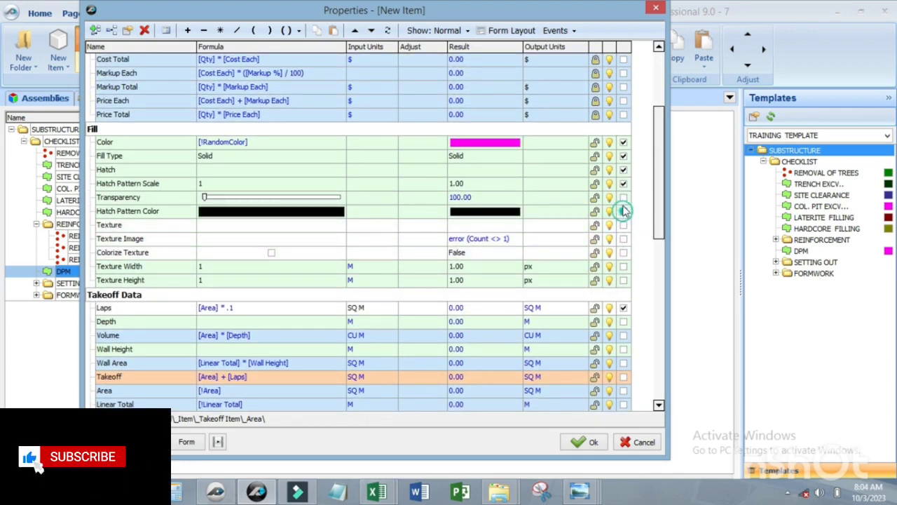
left_click(623, 211)
left_click(624, 183)
left_click(623, 156)
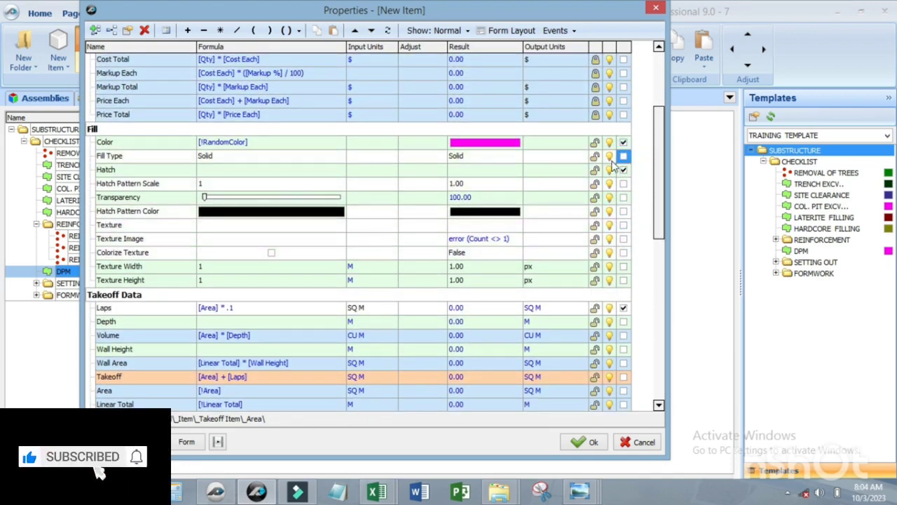
Configure the DPM item's form layout to show units for Laps
left_click(512, 30)
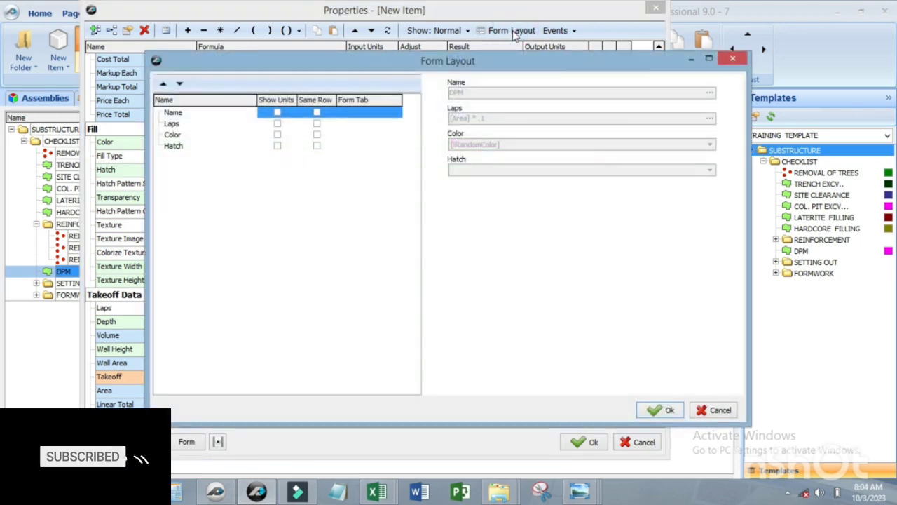
left_click(277, 123)
left_click(656, 412)
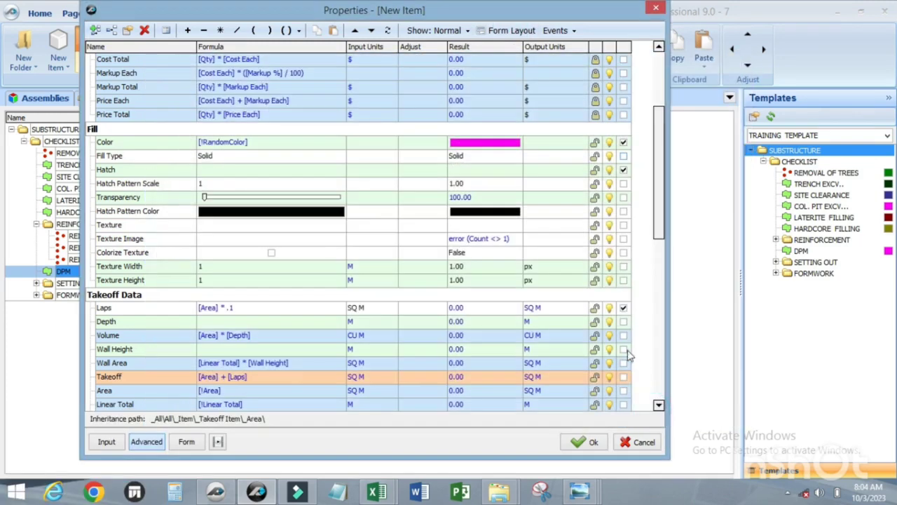
Unmark Hatch as an input, review the resulting input form and save the DPM item
left_click(623, 172)
left_click(187, 442)
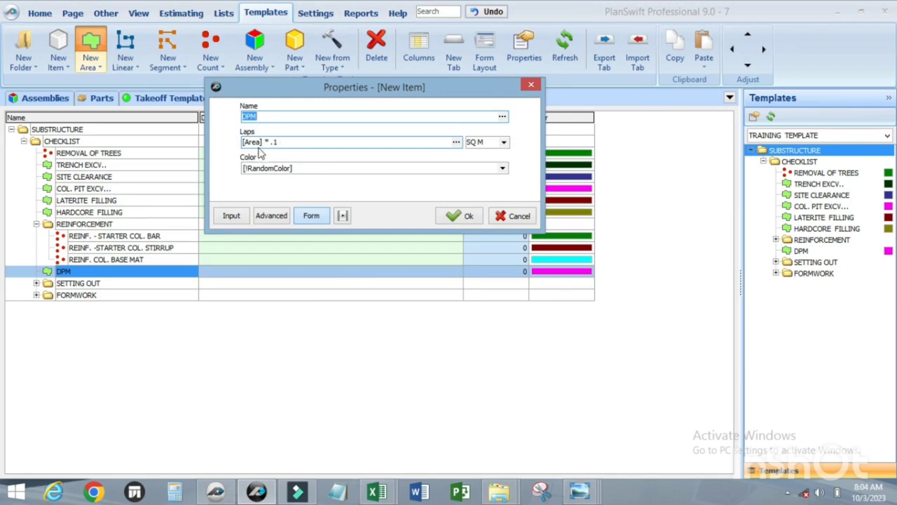
left_click(461, 217)
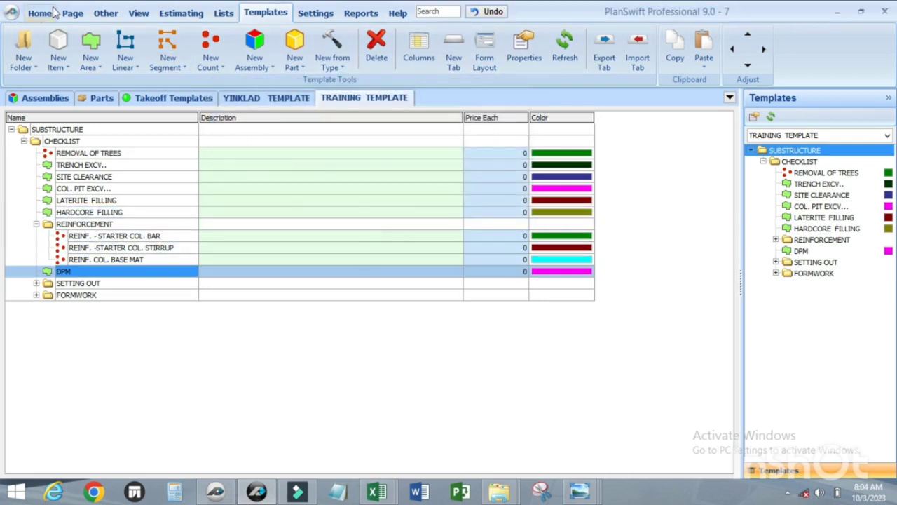
Move the DPM item above the REINFORCEMENT folder in the training template, collapse that folder and return to the foundation drawing
left_click(750, 39)
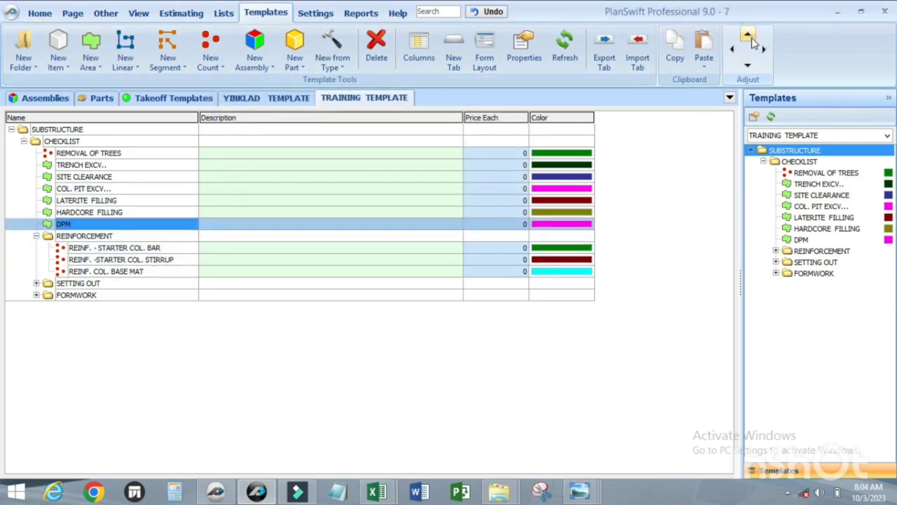
left_click(36, 237)
left_click(39, 12)
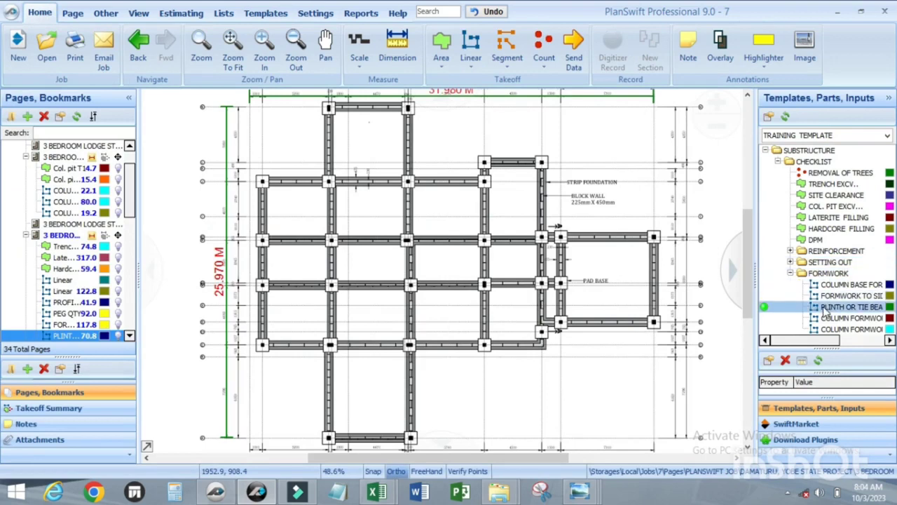
Start a DPM area takeoff from the template on the foundation plan, keeping Laps at [Area] * .1 in SQ M
double_click(766, 241)
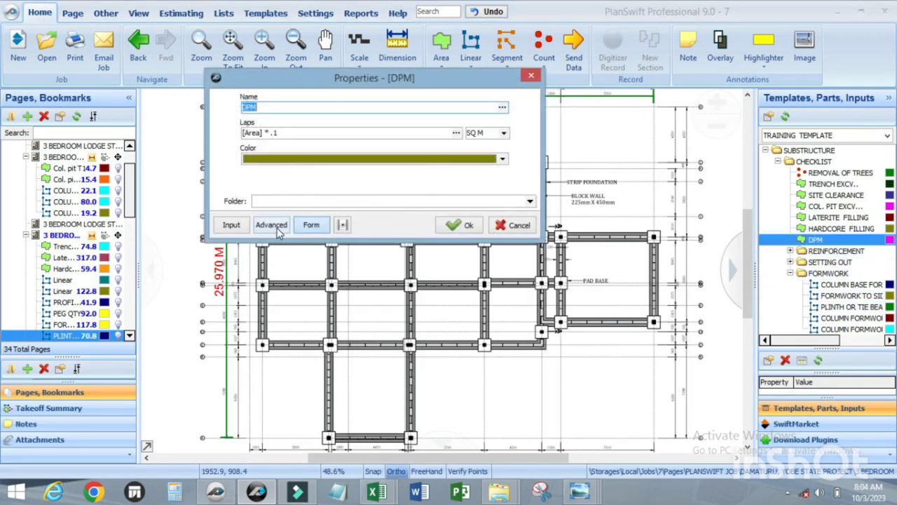
left_click(277, 133)
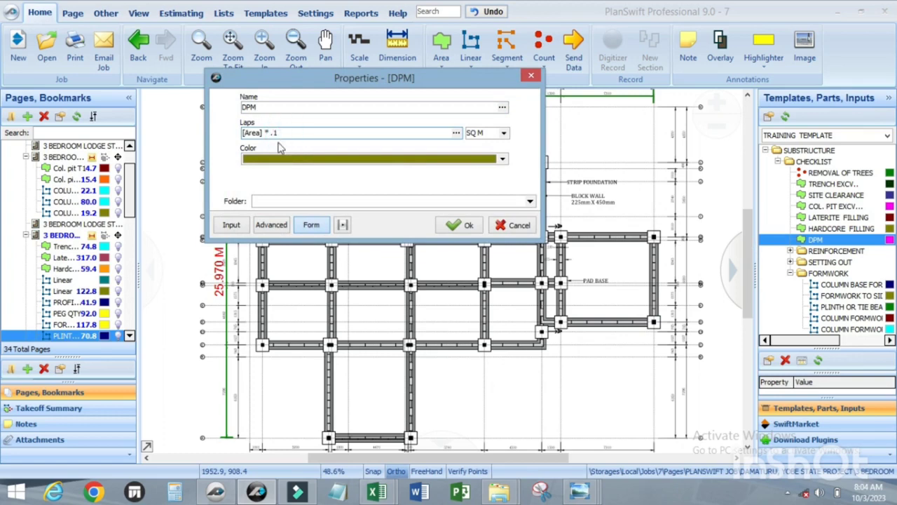
left_click(461, 226)
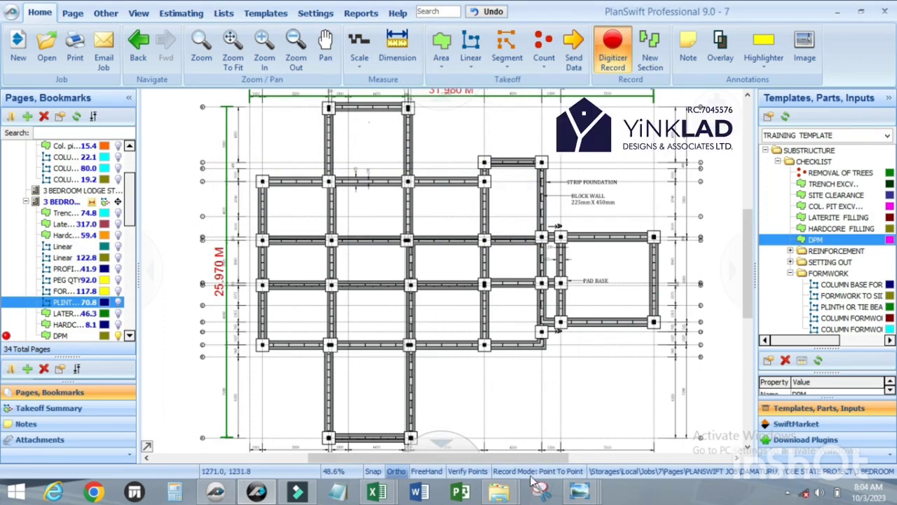
Trace the DPM outline from the upper bay's outer column corner, about 6.56 m across and 5.85 m down to the inner column
scroll(343, 225, "up", 5)
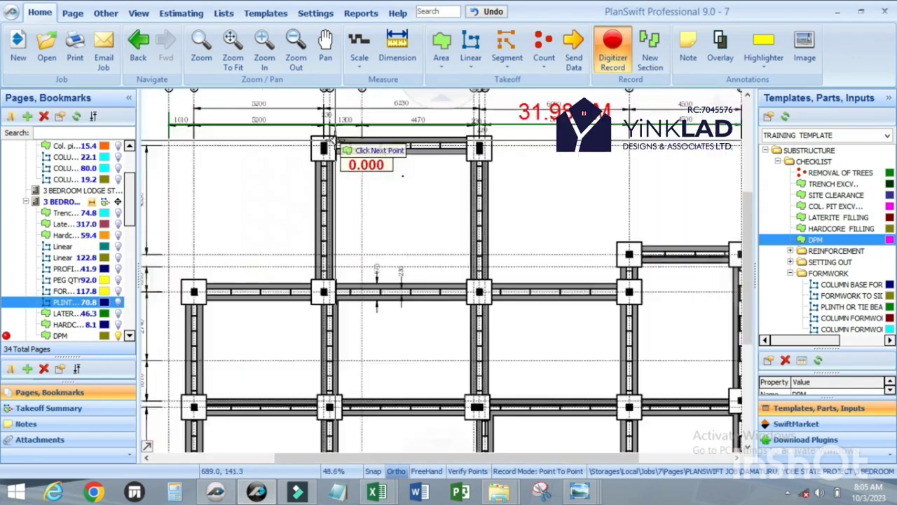
scroll(329, 142, "up", 3)
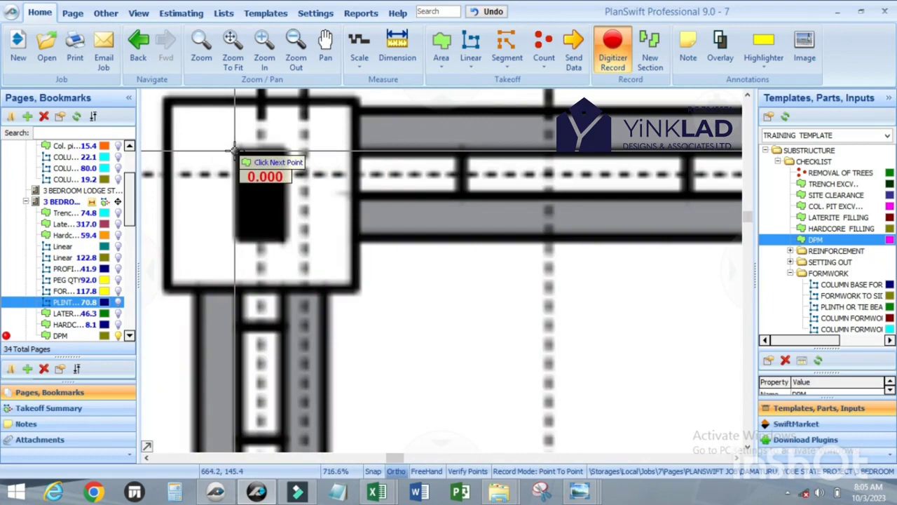
scroll(204, 164, "down", 4)
scroll(535, 174, "up", 3)
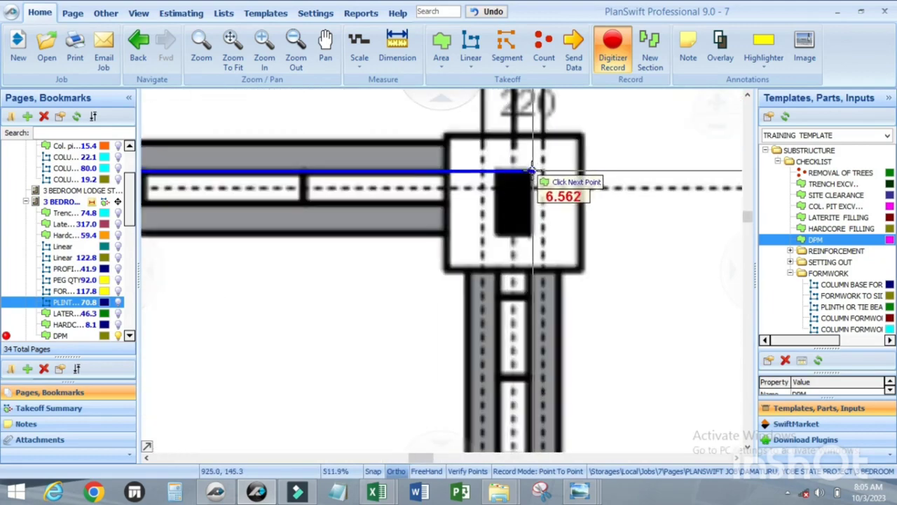
left_click(533, 172)
scroll(504, 172, "down", 5)
scroll(467, 260, "up", 3)
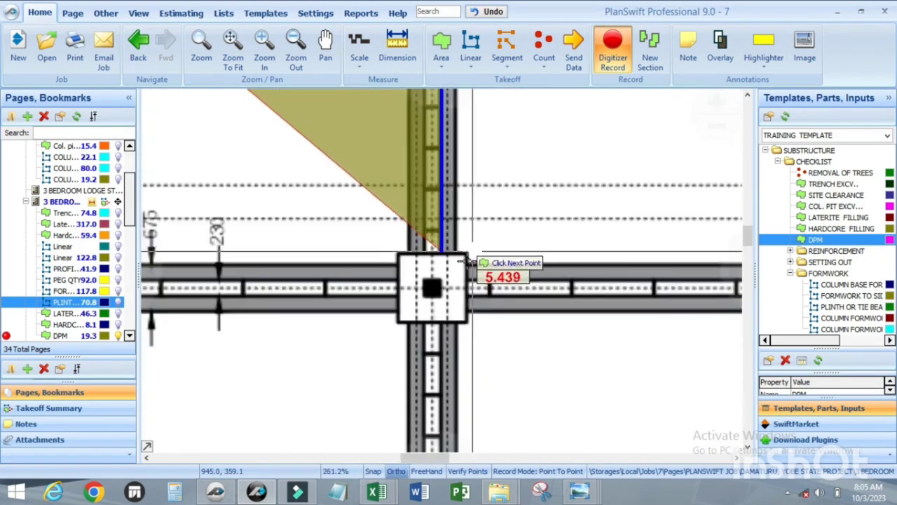
scroll(467, 261, "up", 3)
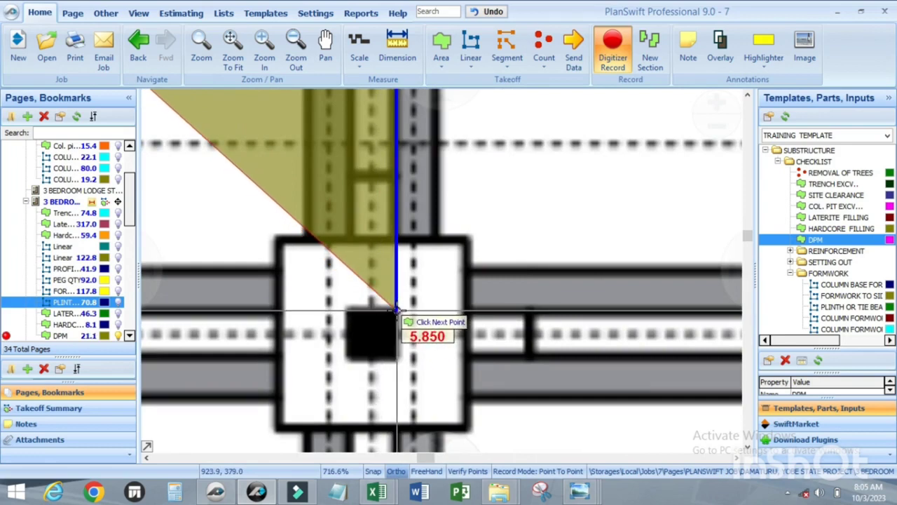
left_click(396, 309)
Continue the DPM outline about 5.8 m right, 1.5 m up and 4.8 m right to the corner column above the block wall note
scroll(395, 306, "down", 5)
scroll(375, 302, "up", 4)
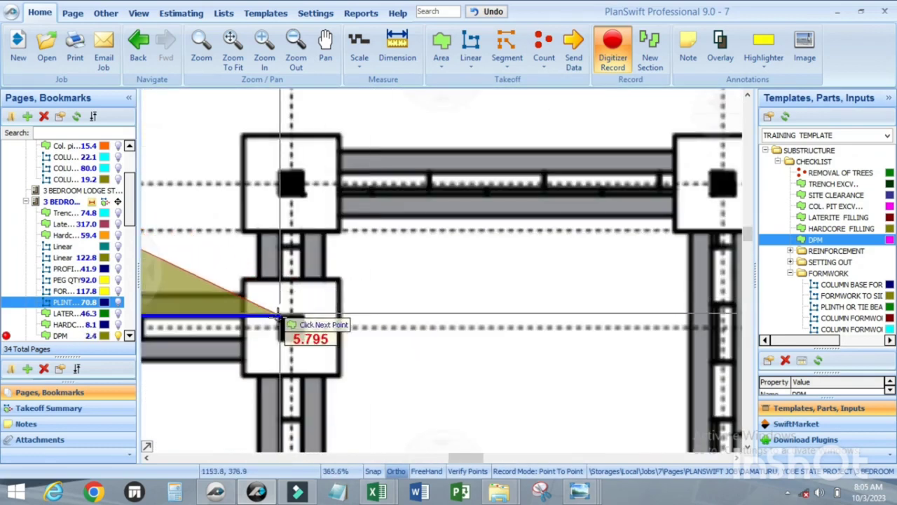
left_click(282, 319)
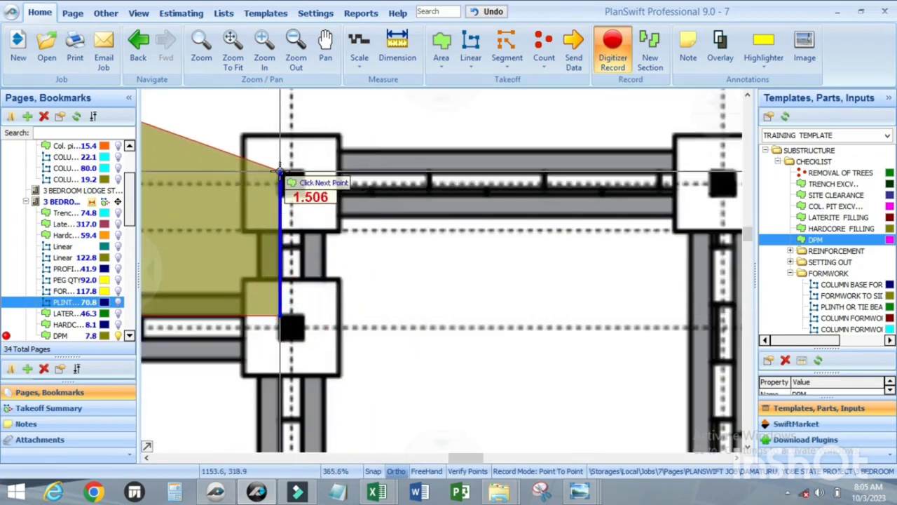
left_click(281, 171)
scroll(350, 184, "down", 4)
scroll(341, 152, "up", 3)
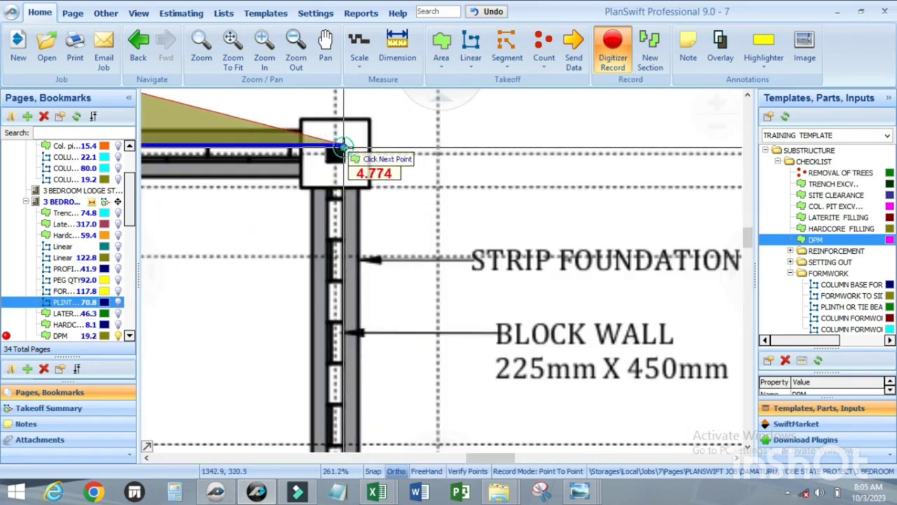
left_click(343, 146)
Extend the DPM outline about 5.9 m down the block wall and 8.9 m right to the outer corner column of the right-hand bay
scroll(360, 311, "down", 3)
scroll(335, 255, "up", 3)
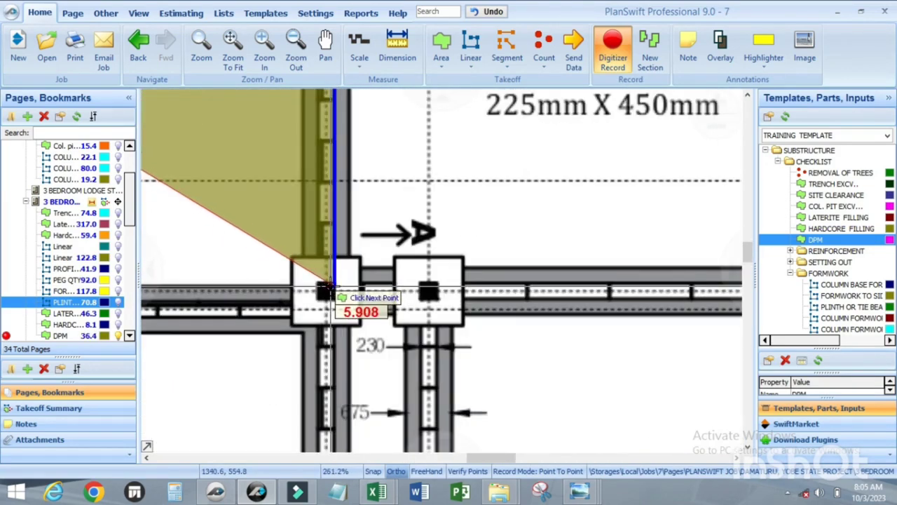
left_click(329, 286)
scroll(330, 280, "down", 4)
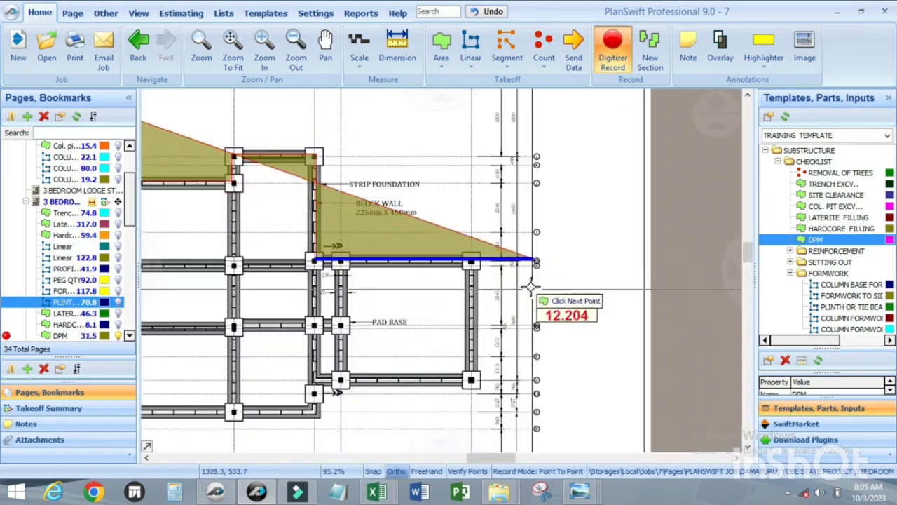
scroll(531, 287, "up", 6)
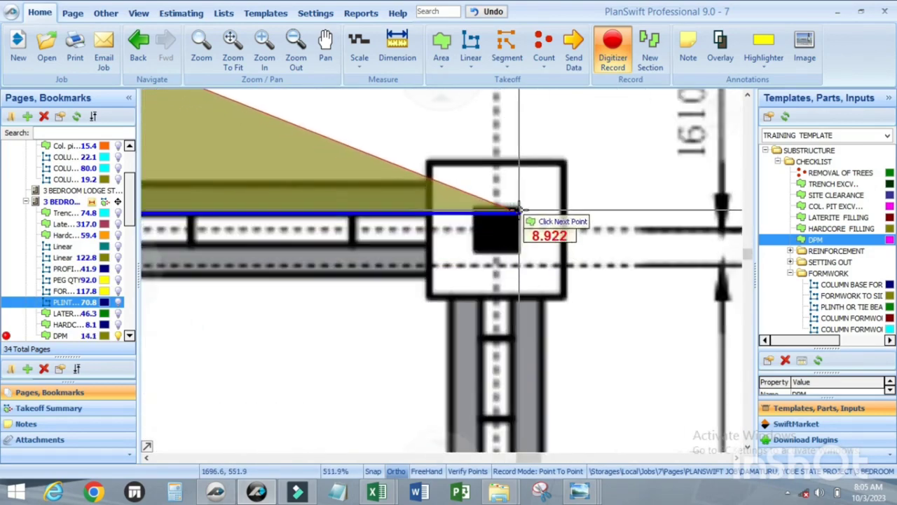
left_click(518, 211)
Continue the DPM outline about 7 m down the right-hand bay and 8.9 m left along its lower wall to the building's wall line
scroll(527, 284, "down", 7)
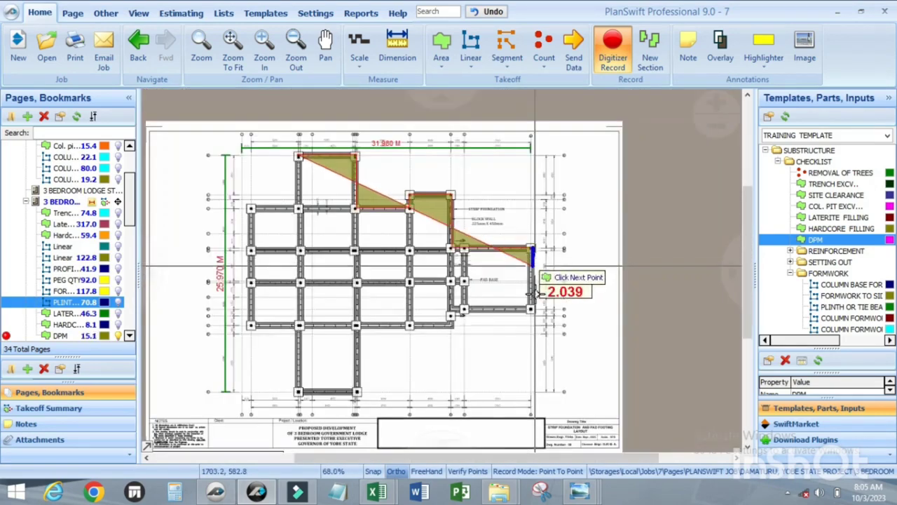
scroll(534, 329, "up", 6)
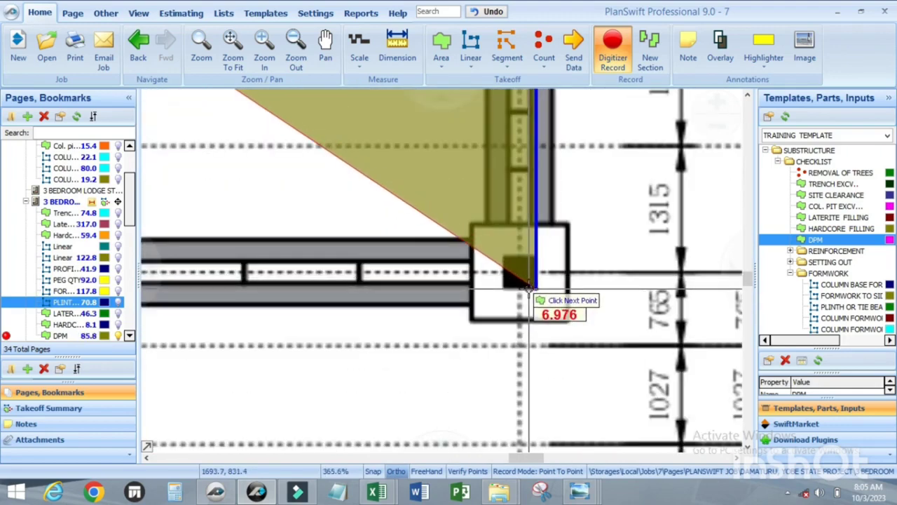
left_click(530, 288)
scroll(566, 264, "down", 8)
scroll(550, 260, "up", 4)
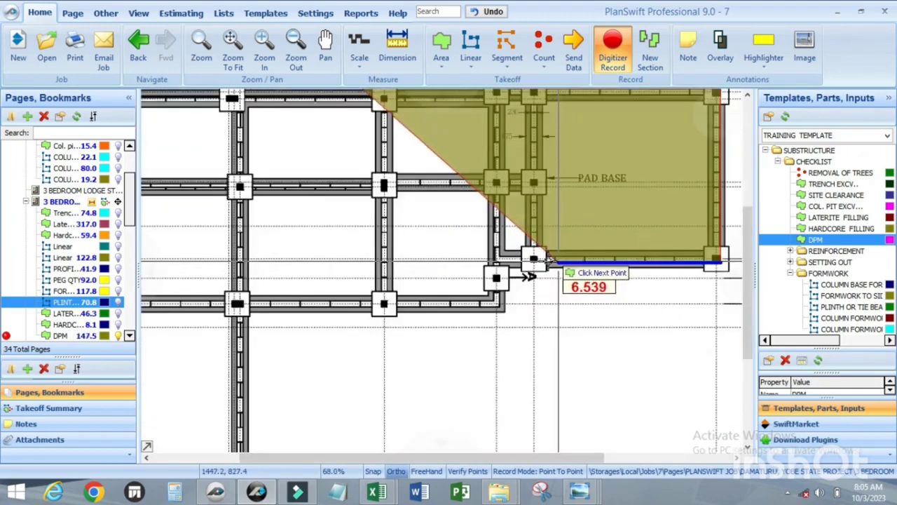
scroll(548, 260, "up", 4)
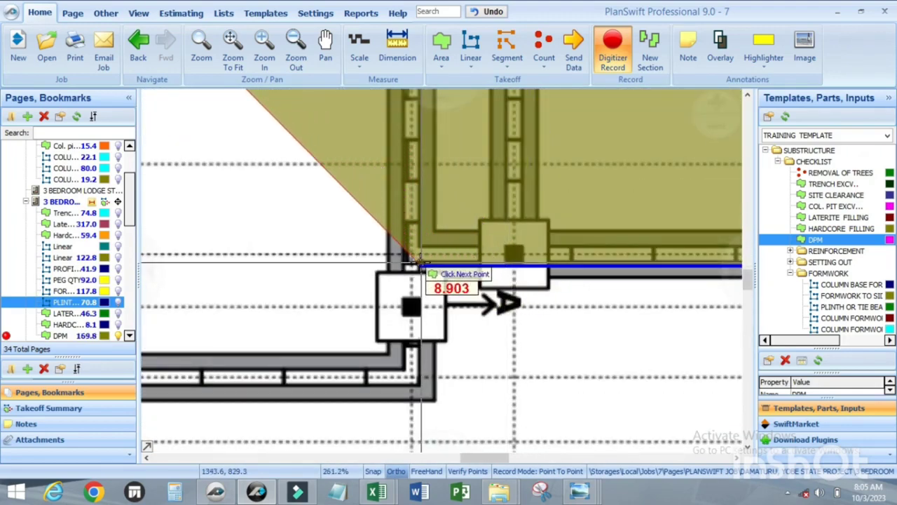
left_click(420, 267)
scroll(517, 259, "down", 4)
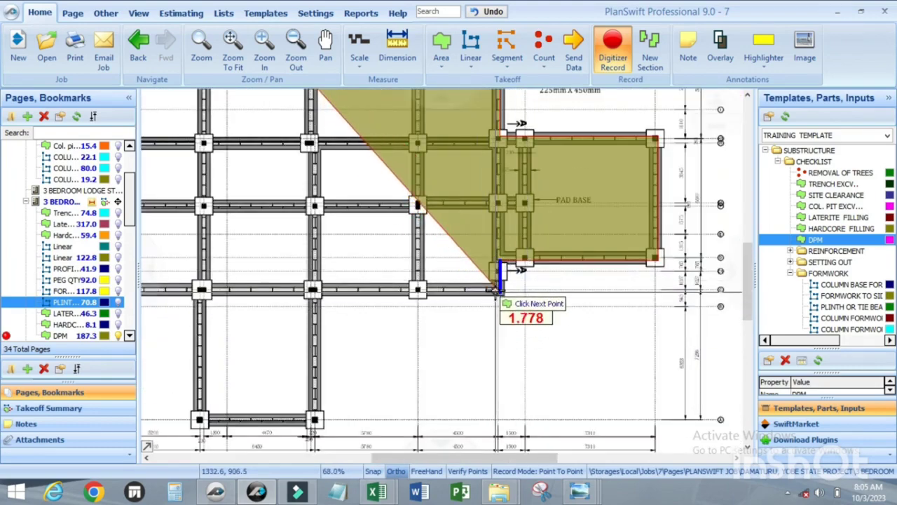
Continue the DPM outline about 1.8 m down the wall line, then left along the building's lower wall toward the lower bay
scroll(496, 288, "up", 4)
left_click(502, 306)
scroll(456, 312, "down", 1)
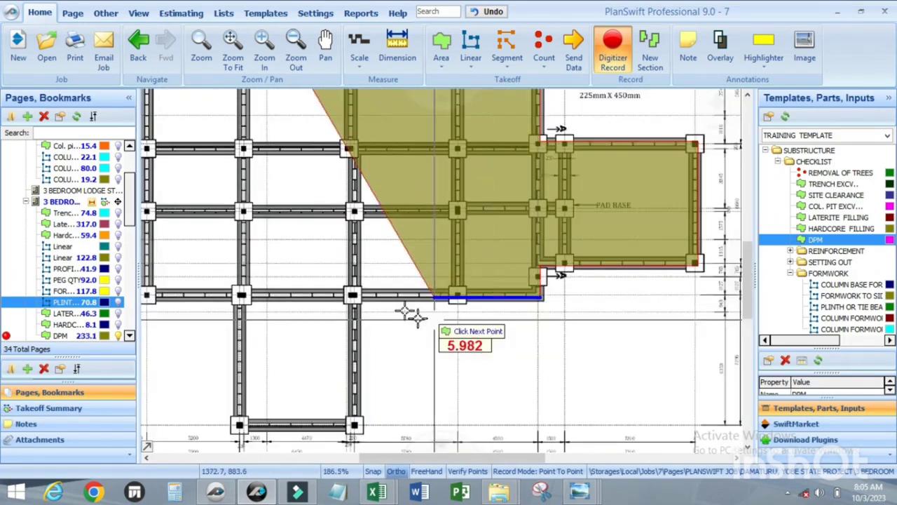
left_click(418, 319)
Trace the DPM outline about 13.1 m up the outer left wall and 5.1 m right to the upper bay's column, and finish recording
scroll(329, 119, "up", 4)
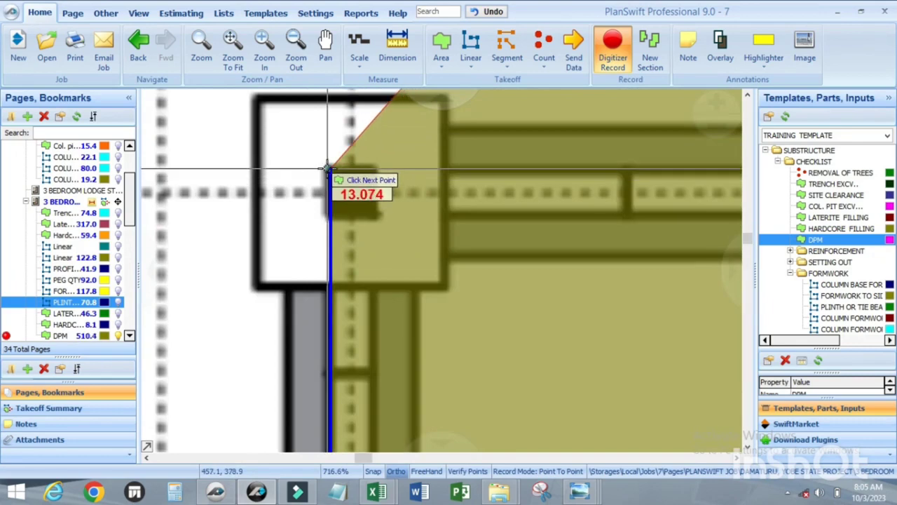
left_click(327, 168)
scroll(273, 193, "down", 4)
scroll(397, 202, "up", 1)
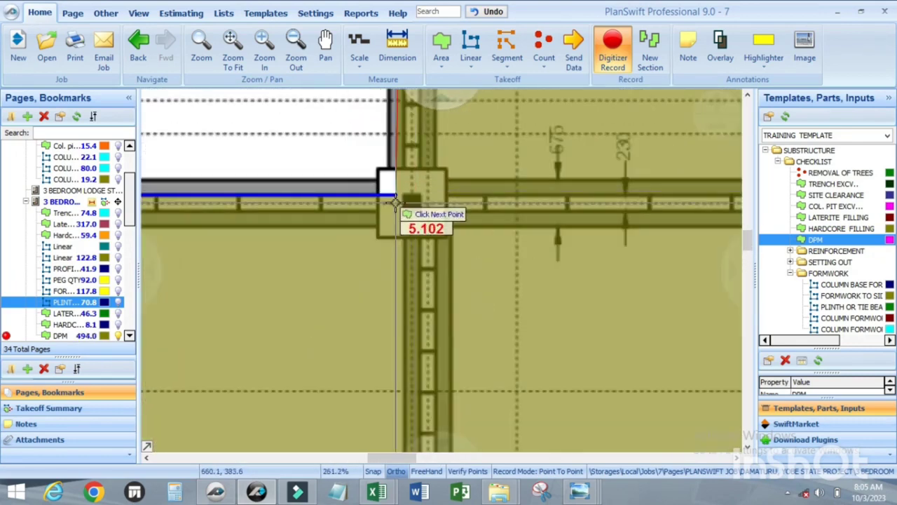
left_click(398, 204)
scroll(394, 211, "down", 4)
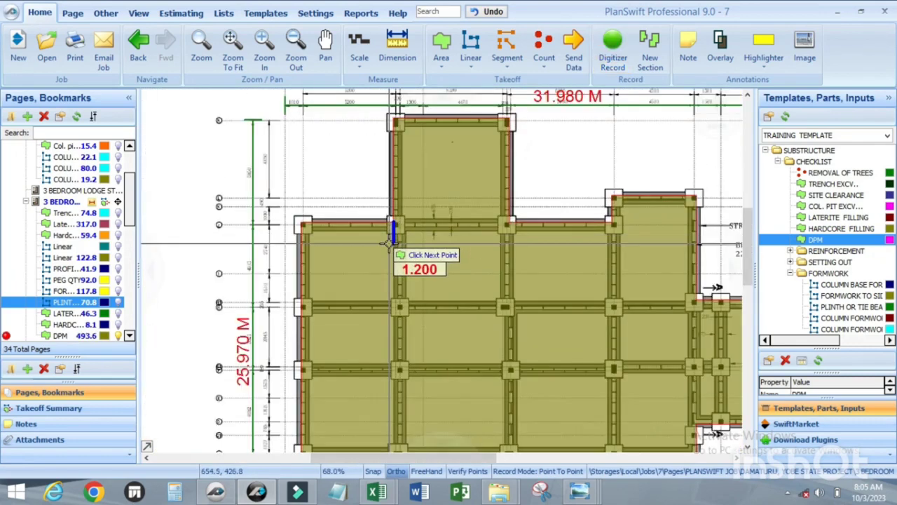
key("Escape")
Show the label of the DPM area on the foundation plan and view its quantity
scroll(407, 216, "down", 2)
right_click(443, 257)
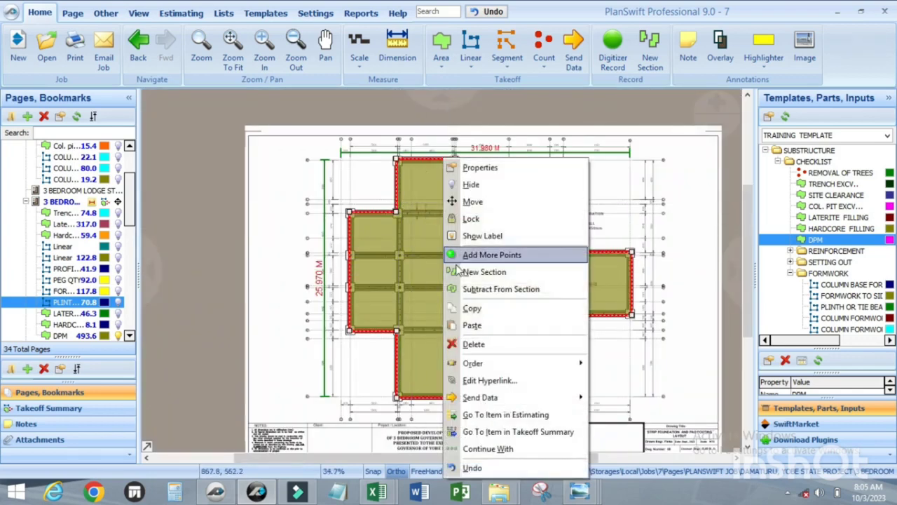
left_click(484, 235)
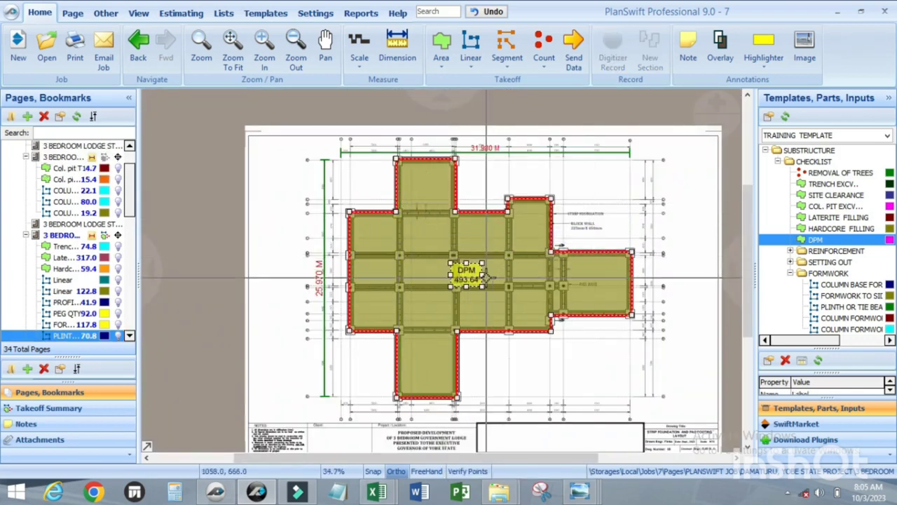
scroll(487, 277, "up", 2)
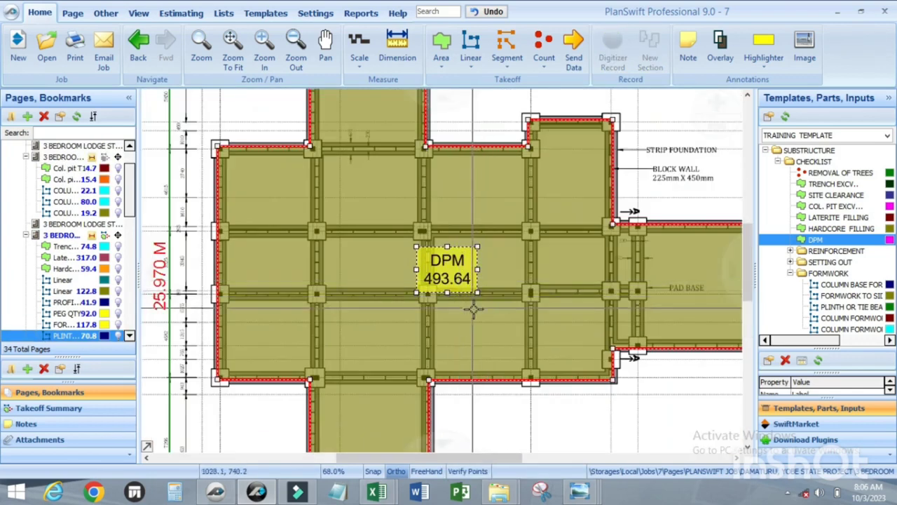
scroll(413, 252, "down", 2)
scroll(440, 273, "up", 2)
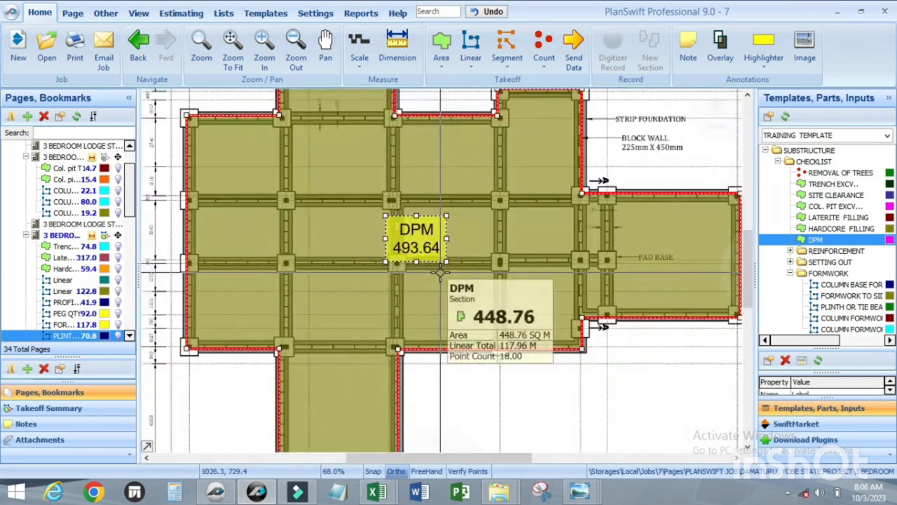
scroll(440, 274, "down", 2)
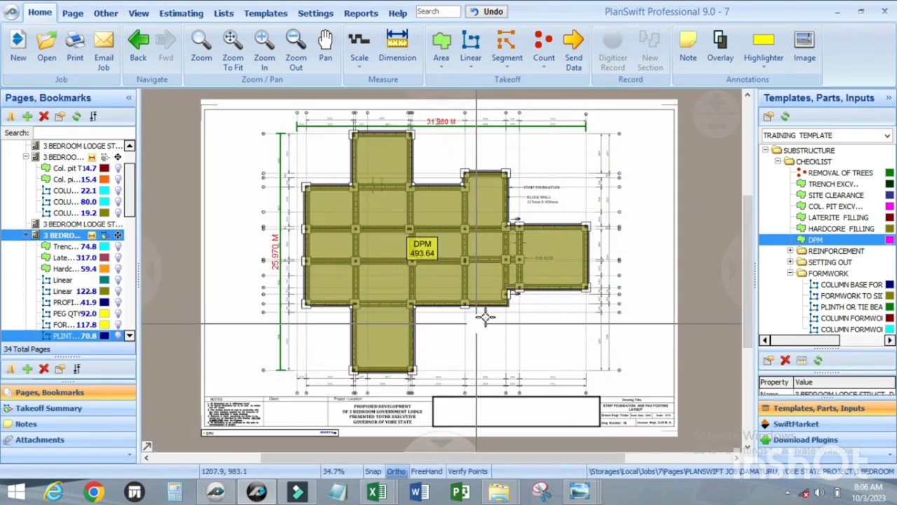
Duplicate the DPM item in the training template's CHECKLIST folder and move the copy directly below the original
left_click(266, 14)
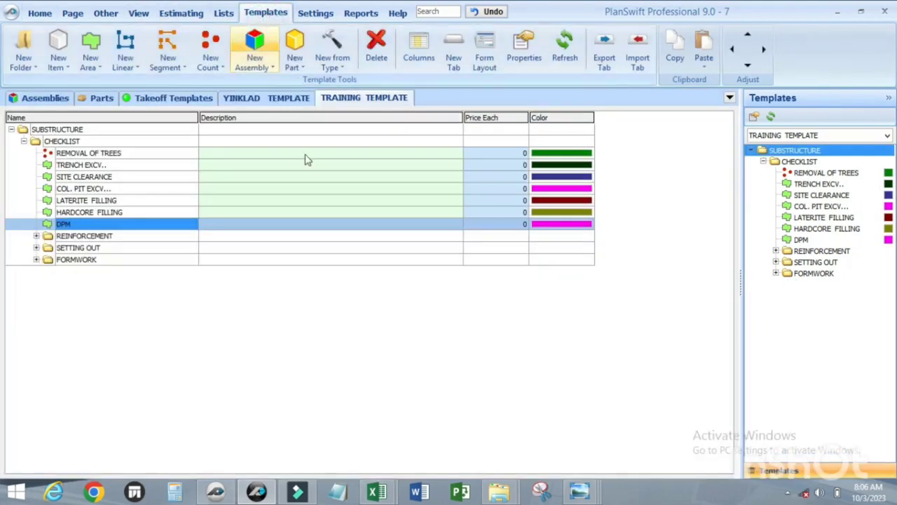
right_click(79, 228)
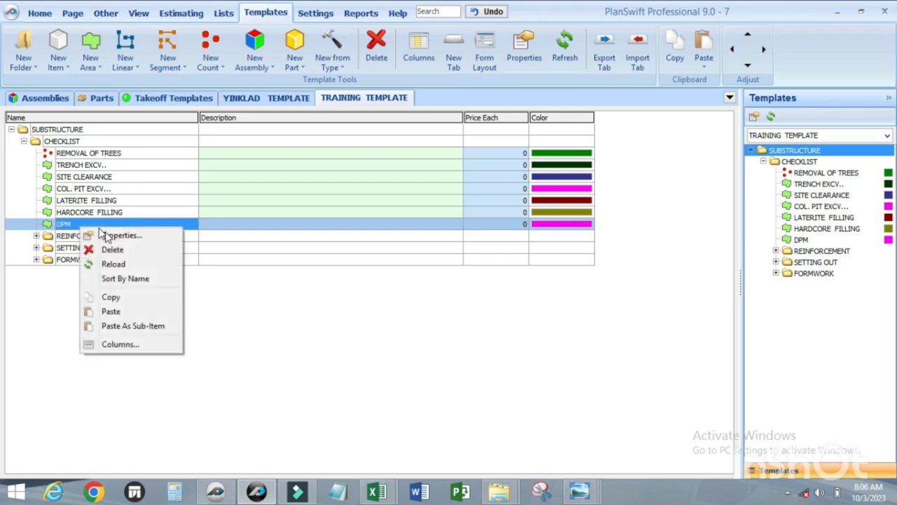
left_click(103, 294)
right_click(73, 224)
left_click(104, 306)
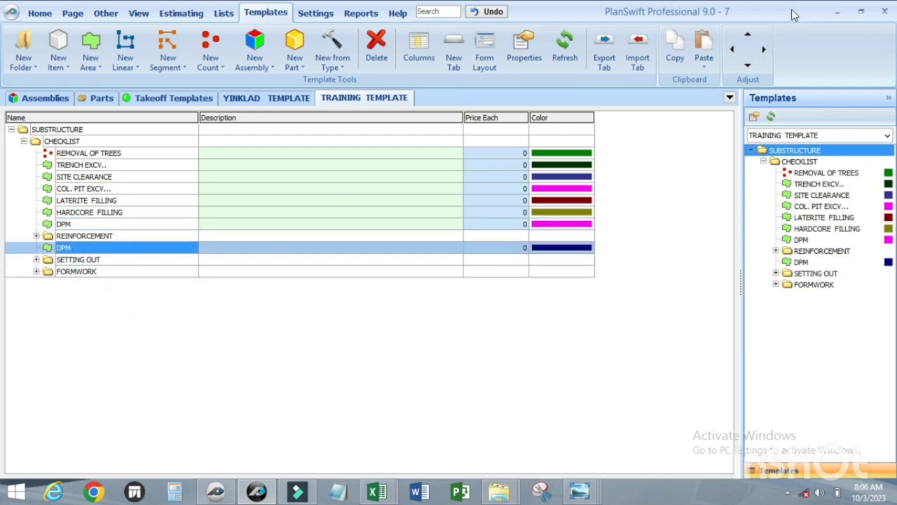
left_click(747, 35)
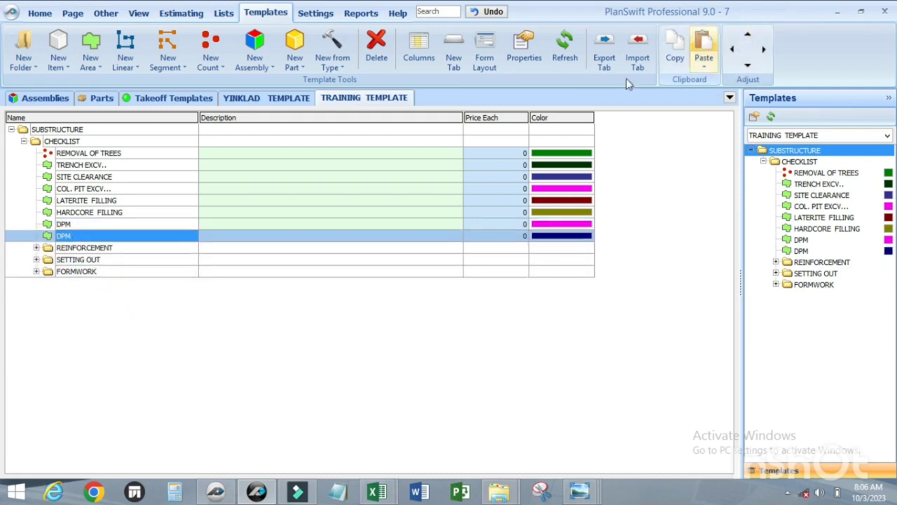
Rename the duplicated DPM template item as BRC MESH, keeping the Laps formula [Area] * .1
double_click(98, 237)
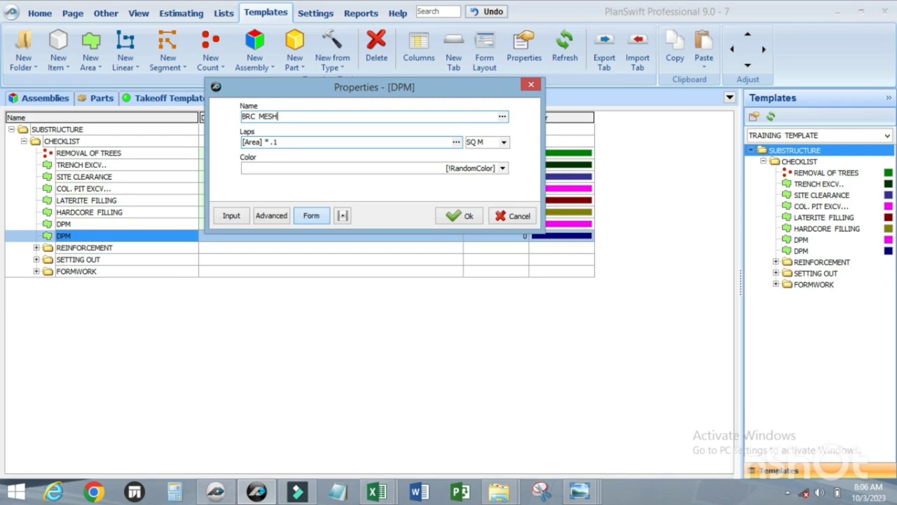
left_click(284, 140)
left_click(463, 219)
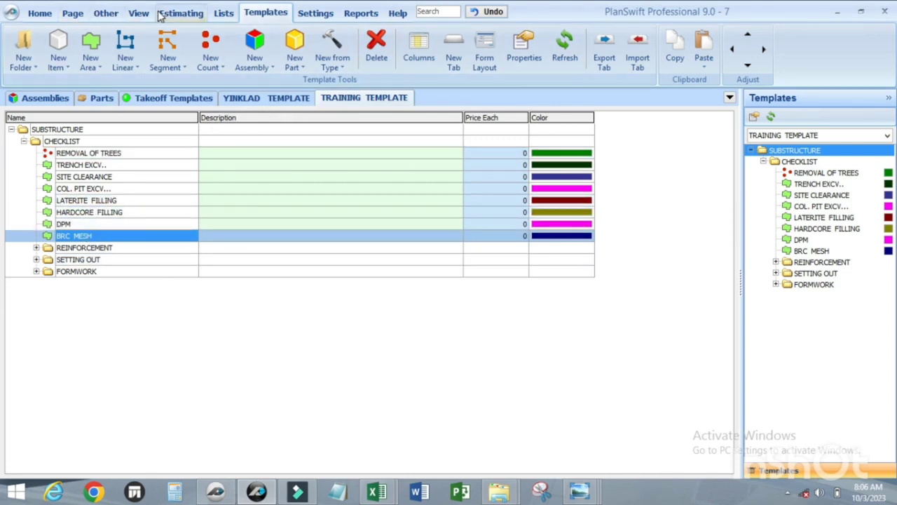
left_click(101, 225)
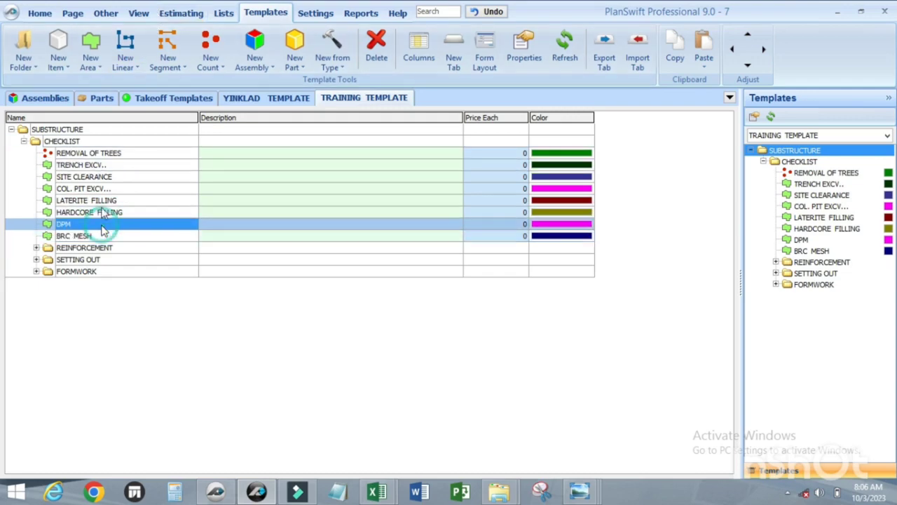
Open the measured DPM item's advanced properties and examine the Laps, Takeoff and Area rows of its takeoff data
left_click(40, 14)
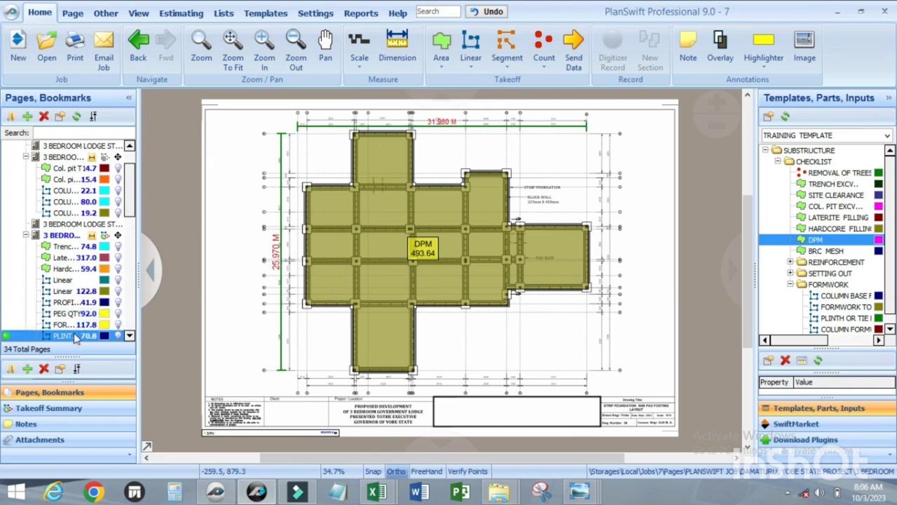
scroll(70, 294, "down", 2)
double_click(61, 303)
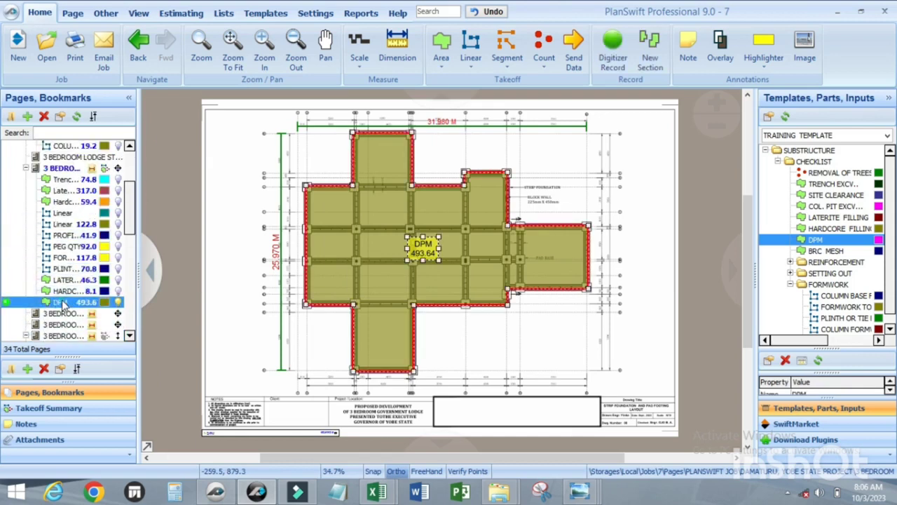
left_click(269, 215)
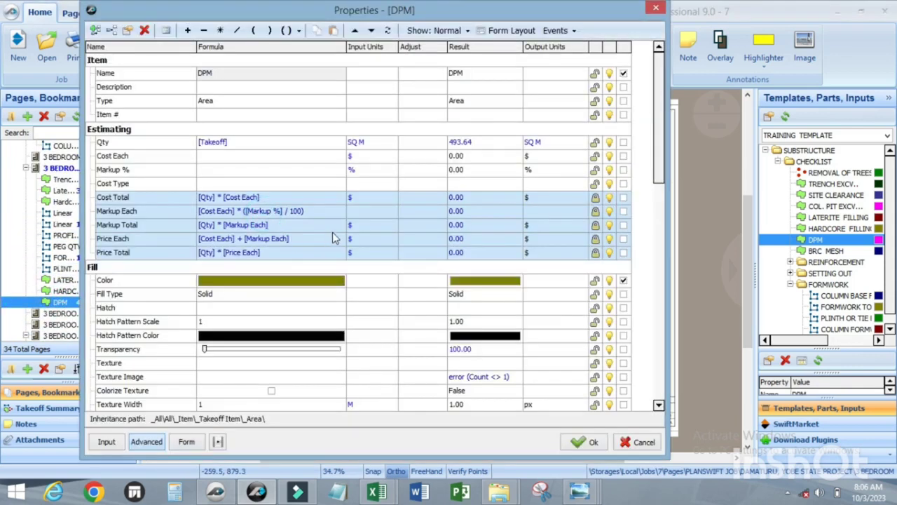
scroll(333, 226, "down", 8)
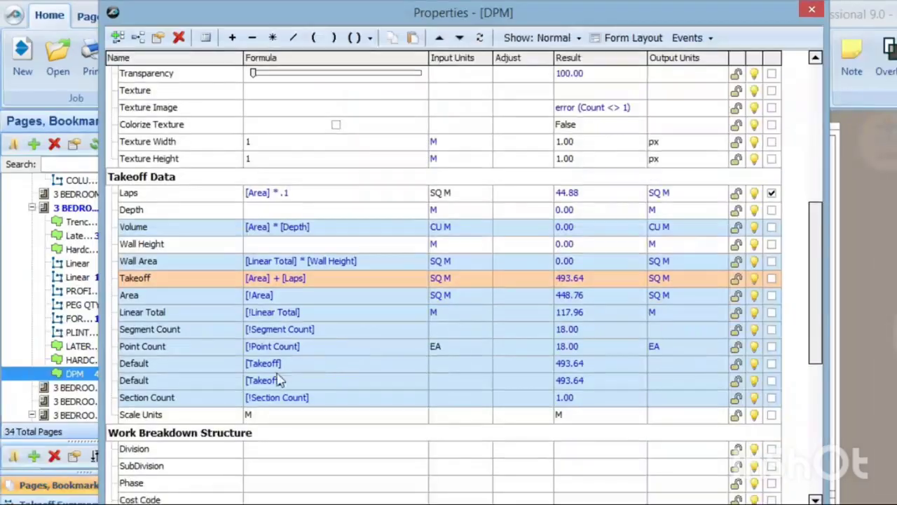
scroll(210, 351, "up", 1)
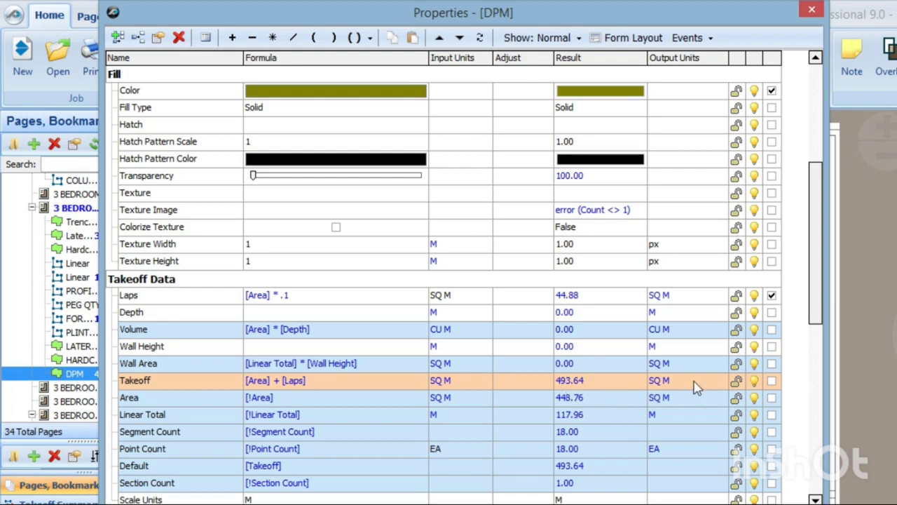
scroll(207, 376, "up", 3)
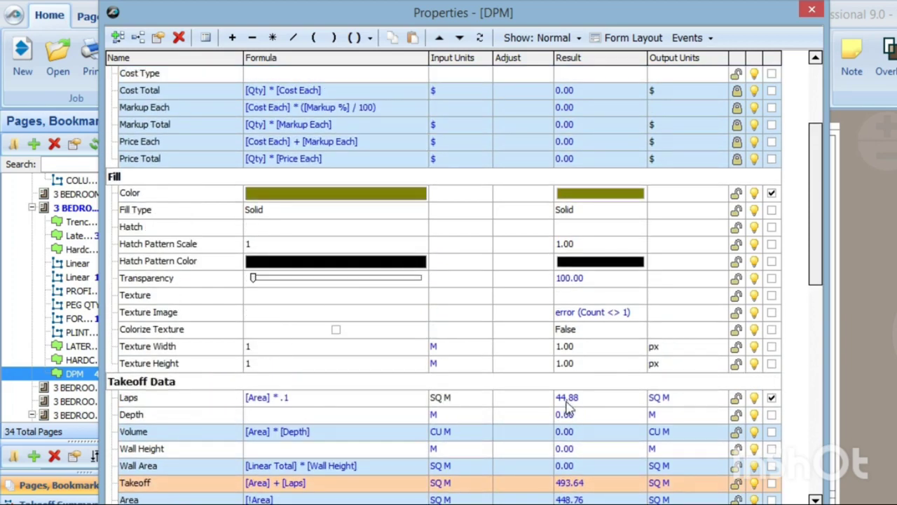
scroll(580, 401, "down", 3)
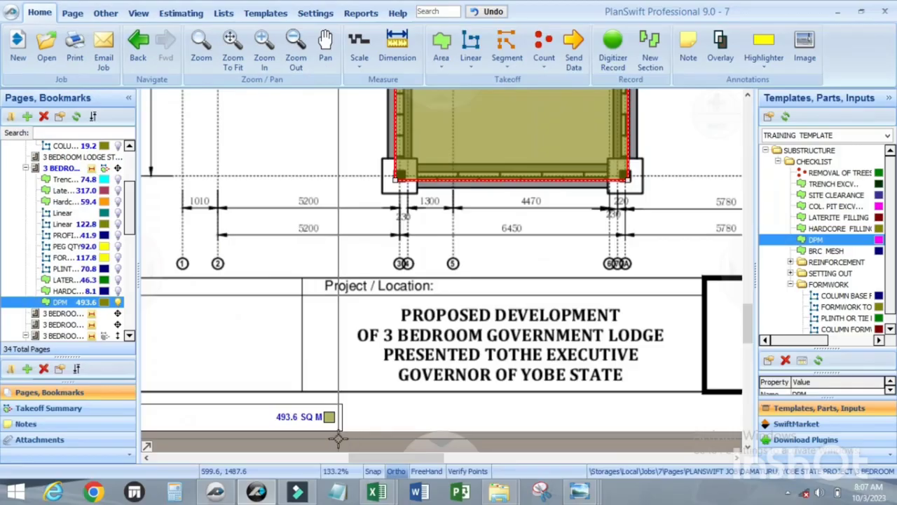
Compare the DPM quantity in the plan's legend with the Takeoff and Area results in the item's advanced properties
scroll(453, 381, "down", 2)
scroll(381, 395, "up", 3)
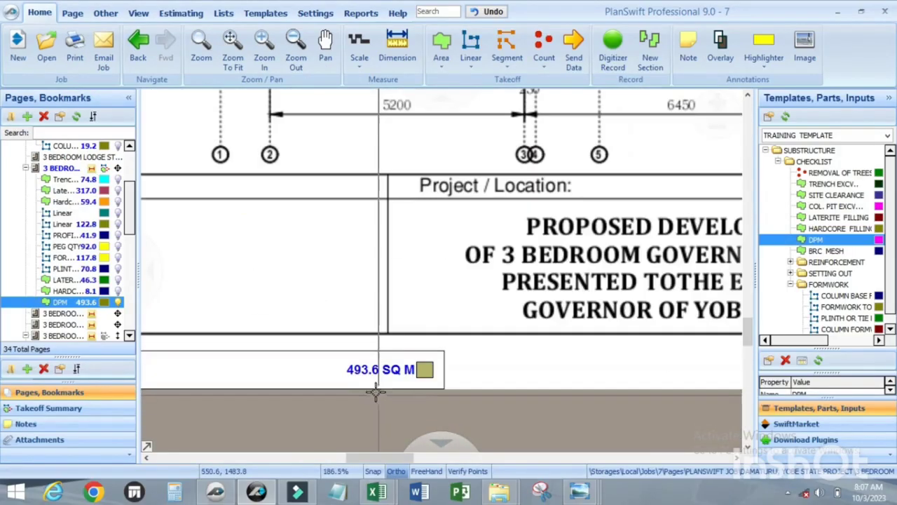
scroll(372, 378, "down", 2)
scroll(375, 371, "up", 2)
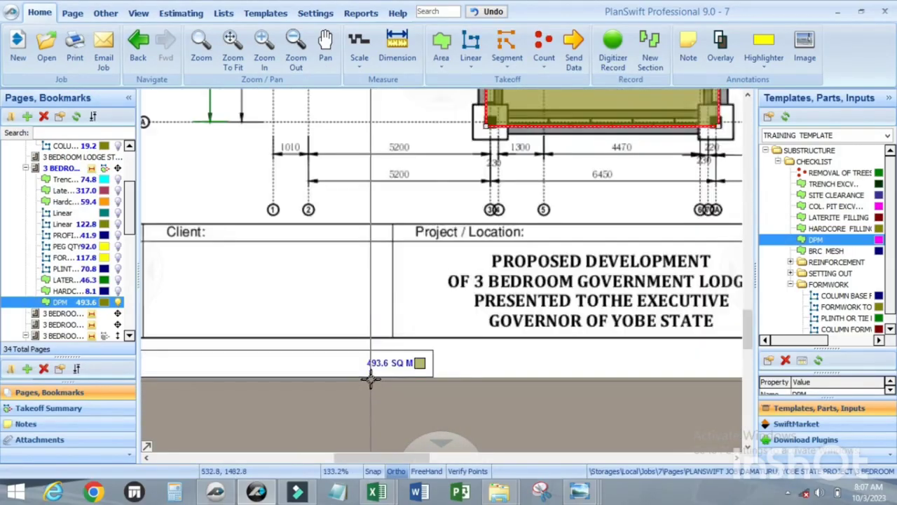
double_click(62, 306)
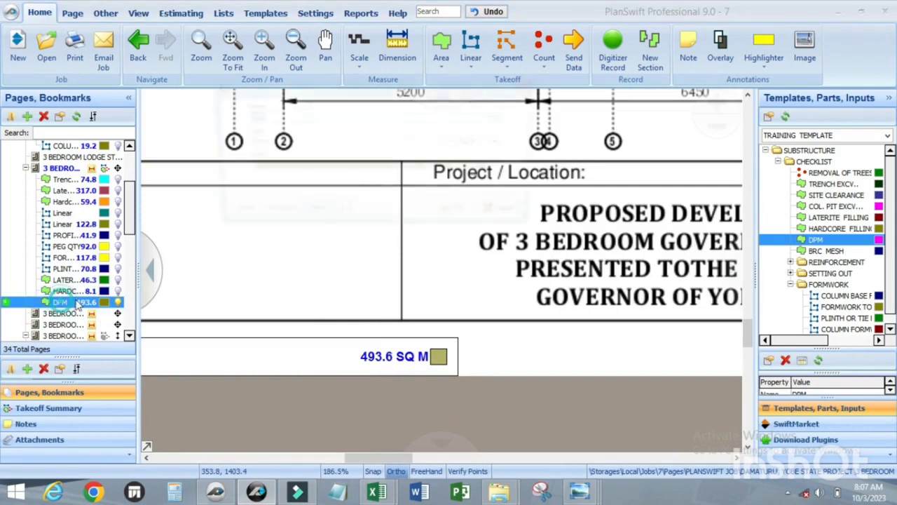
left_click(270, 216)
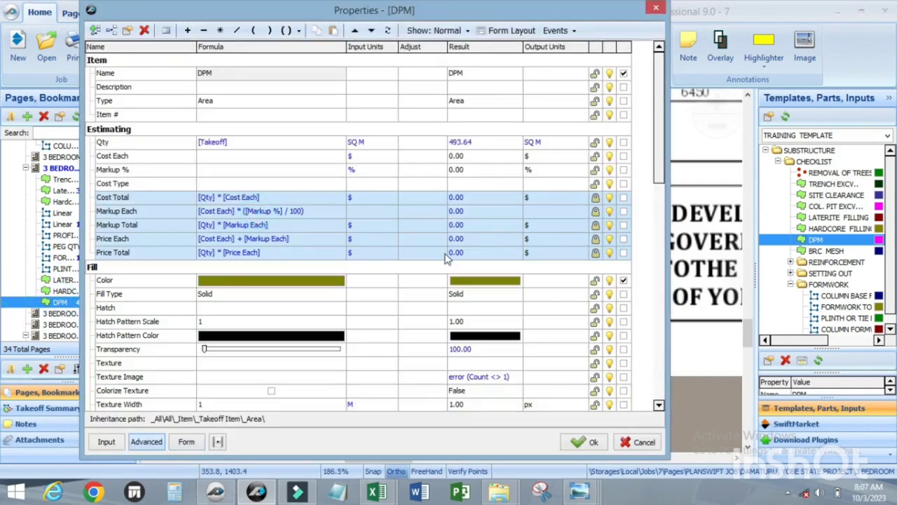
scroll(445, 259, "down", 4)
scroll(448, 288, "down", 2)
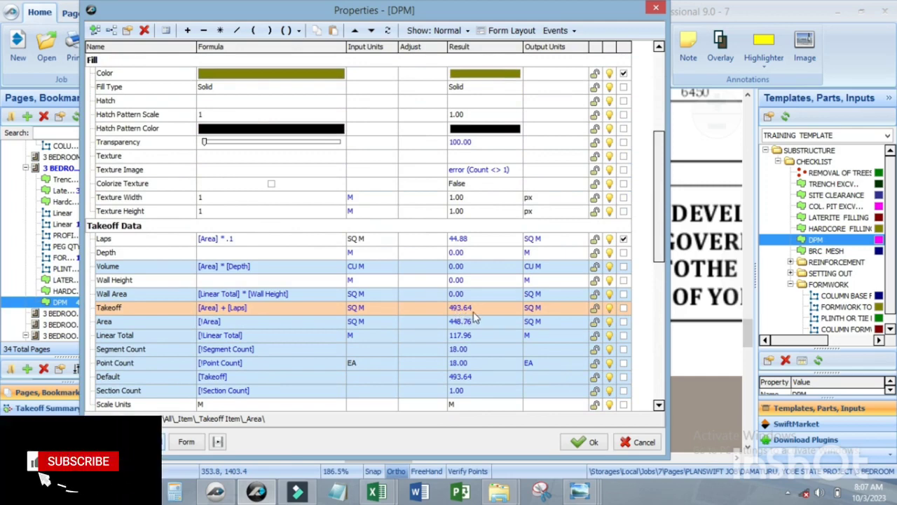
left_click(586, 442)
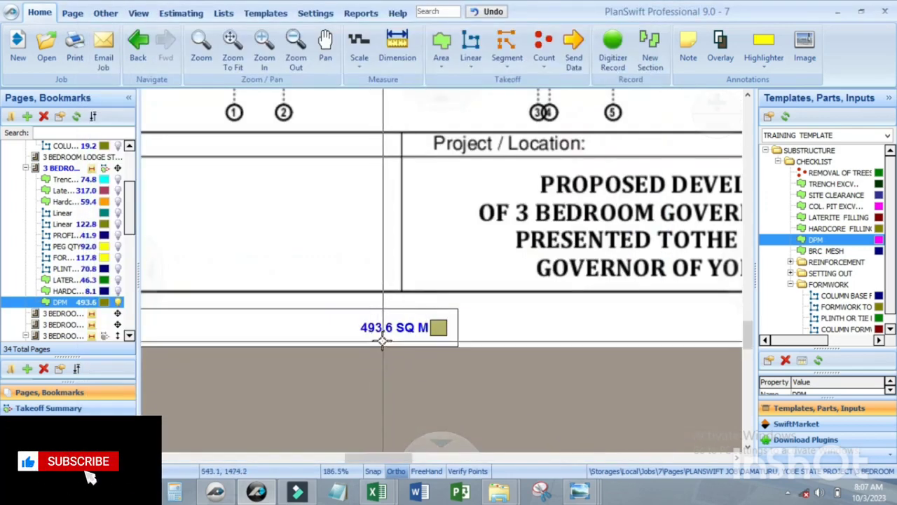
Select the DPM area and inspect its legend entry, label and outline across the foundation plan up to the upper bay
scroll(397, 358, "up", 3)
scroll(387, 352, "down", 5)
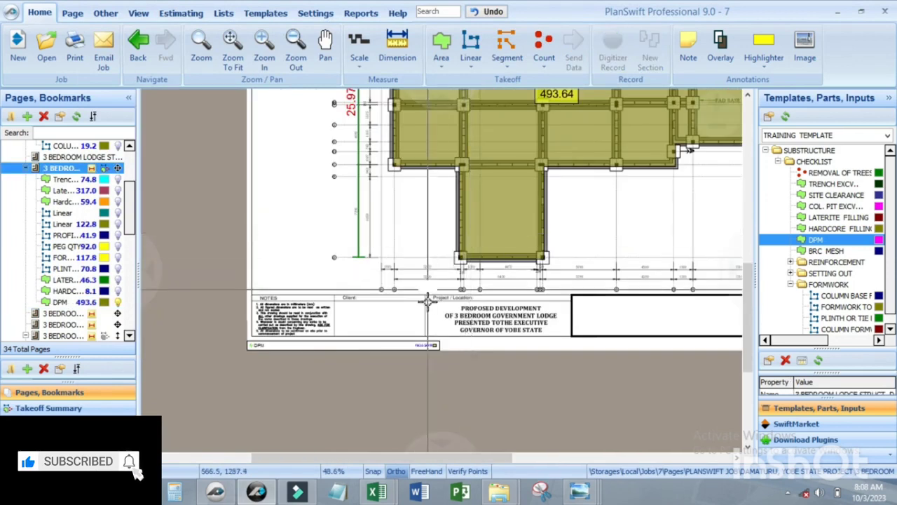
scroll(429, 337, "up", 2)
scroll(432, 346, "down", 3)
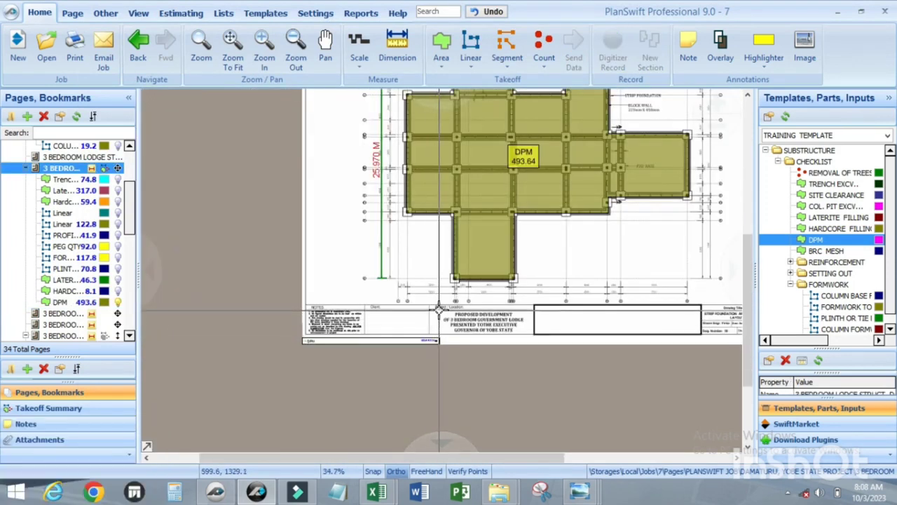
scroll(441, 293, "up", 2)
scroll(449, 288, "down", 2)
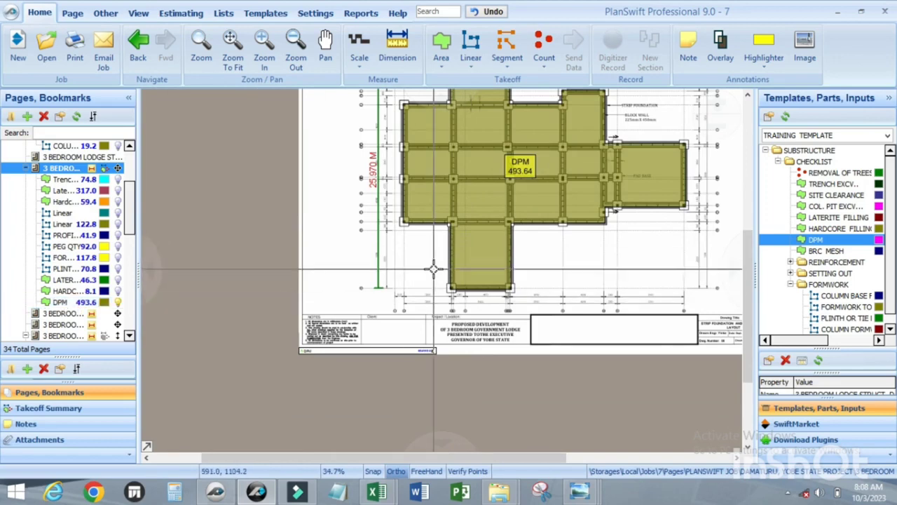
scroll(407, 294, "up", 2)
scroll(444, 226, "down", 2)
left_click(443, 226)
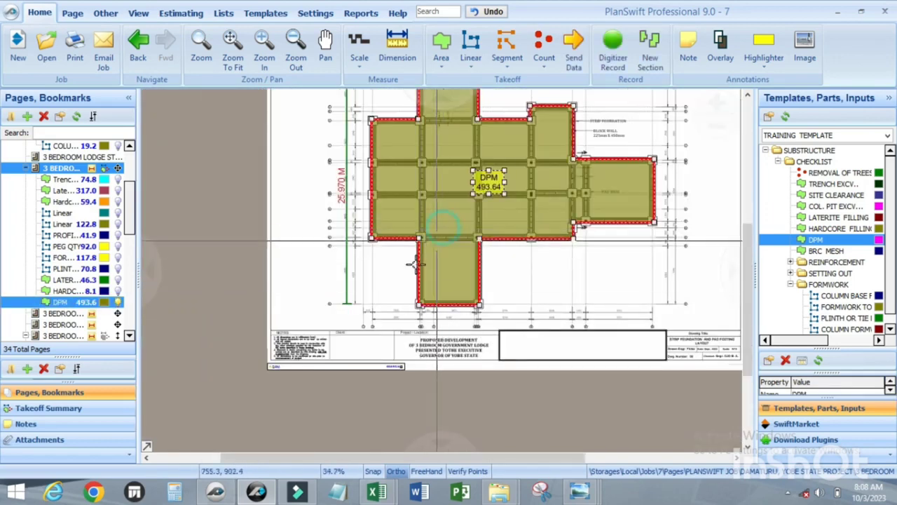
scroll(417, 266, "up", 2)
scroll(415, 270, "down", 2)
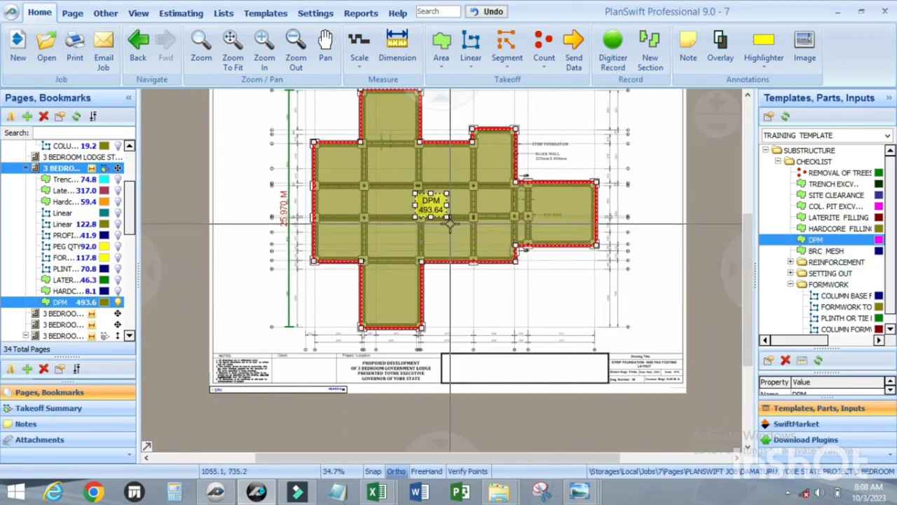
scroll(457, 268, "up", 2)
scroll(401, 174, "down", 2)
scroll(365, 155, "up", 5)
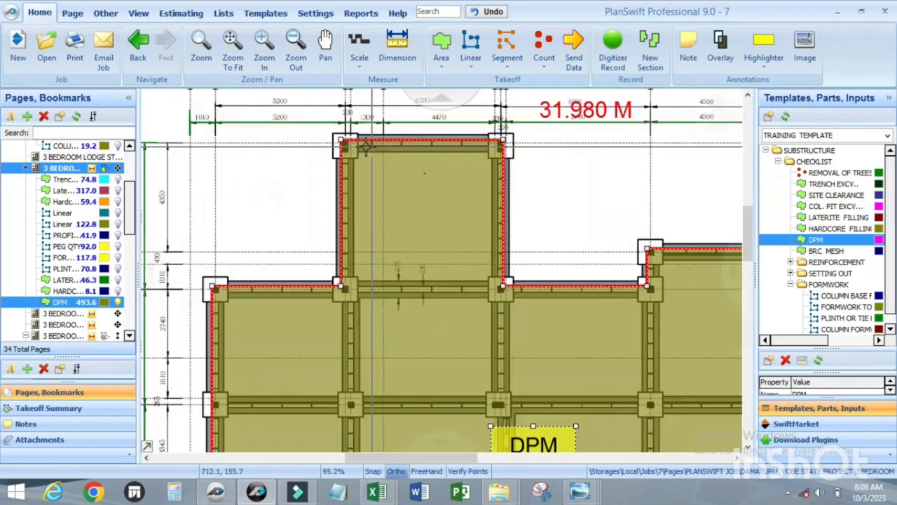
Compare the DPM label's quantity with the full outlined area on the foundation plan, deselect the area and check its section area details
scroll(462, 245, "down", 4)
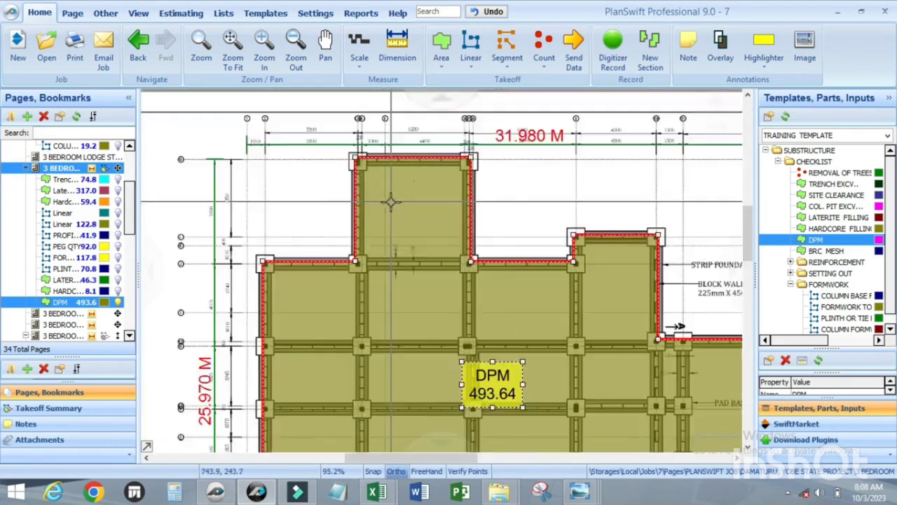
scroll(462, 245, "up", 4)
scroll(525, 176, "down", 4)
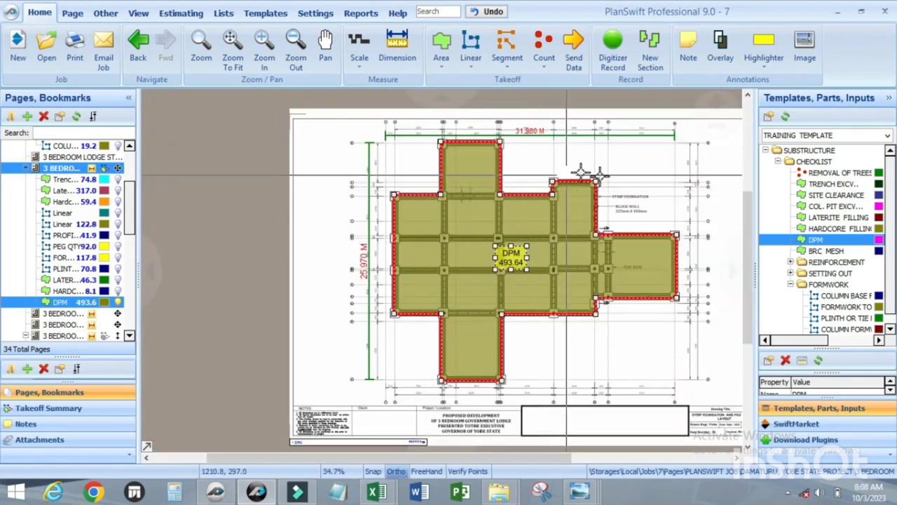
scroll(491, 266, "up", 4)
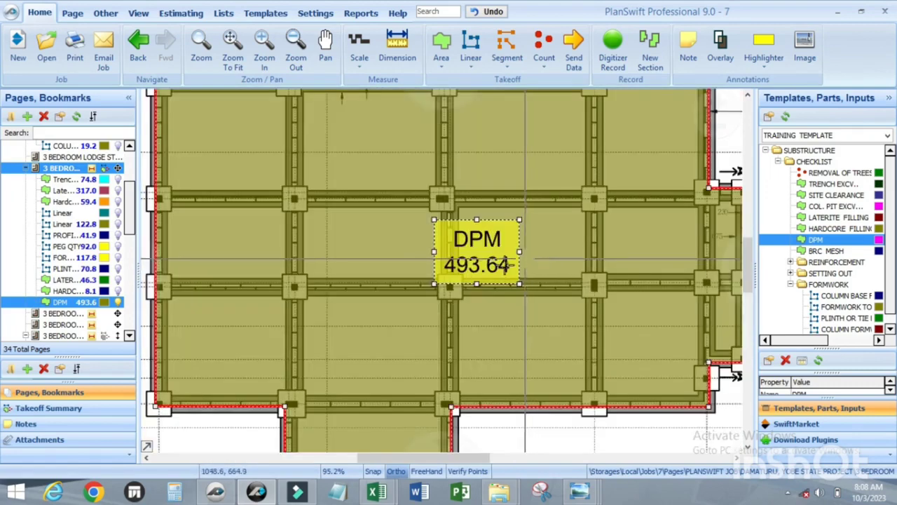
scroll(490, 270, "down", 4)
scroll(491, 270, "up", 4)
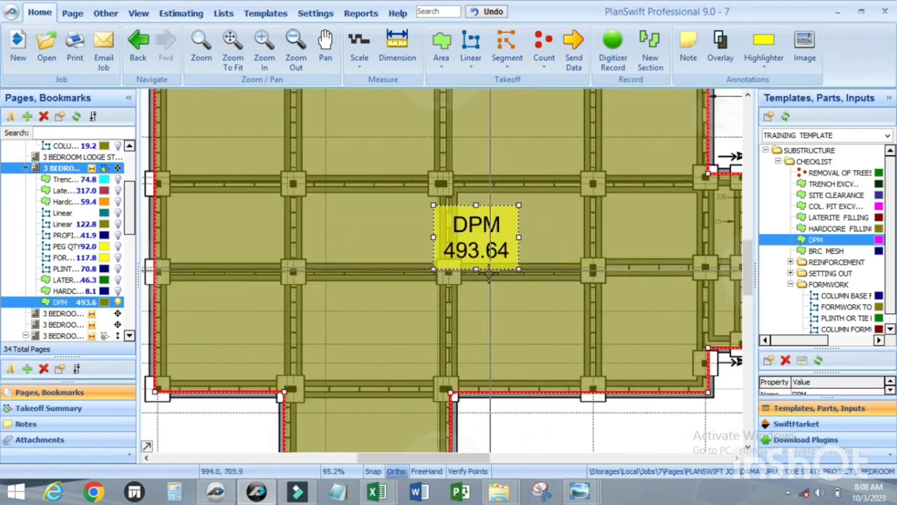
scroll(490, 210, "down", 4)
scroll(477, 210, "up", 4)
scroll(466, 210, "down", 4)
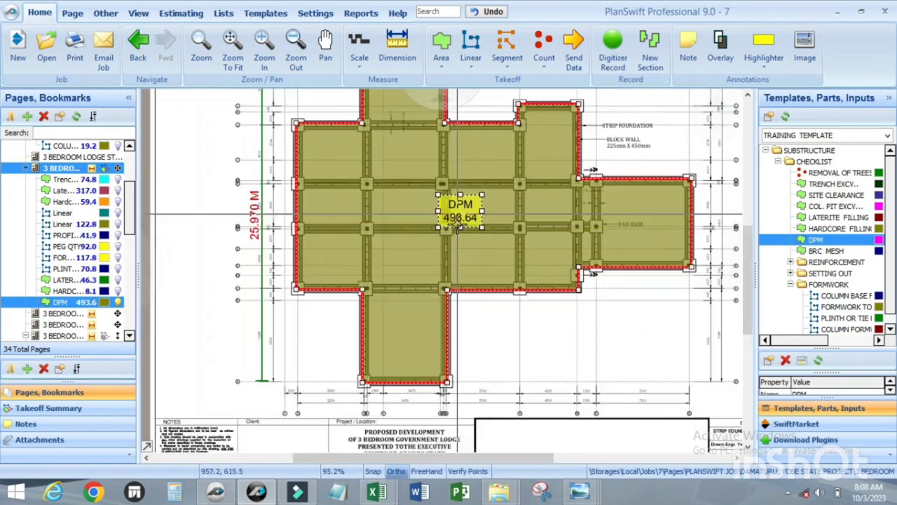
scroll(459, 224, "up", 5)
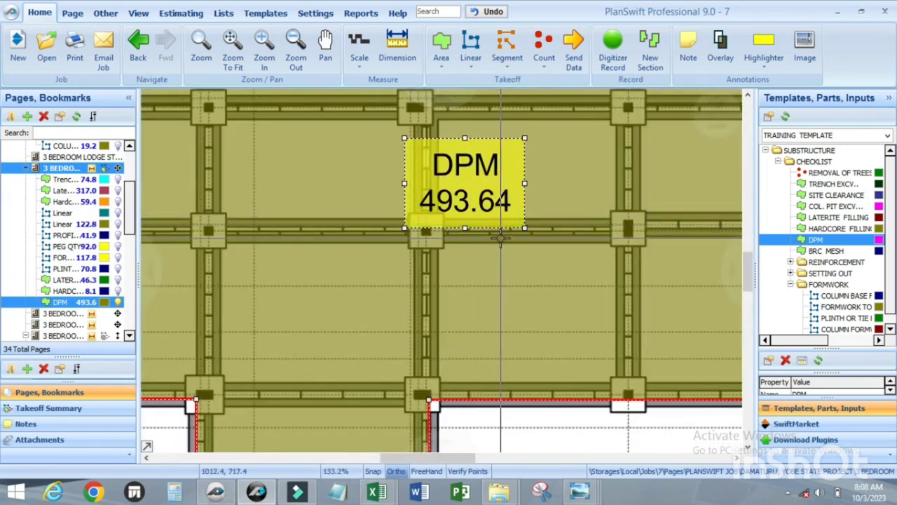
scroll(479, 241, "down", 4)
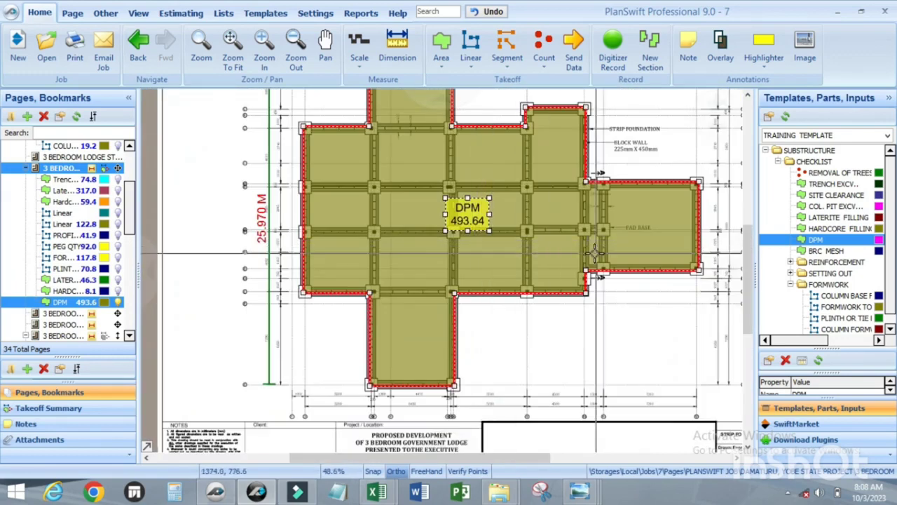
left_click(532, 327)
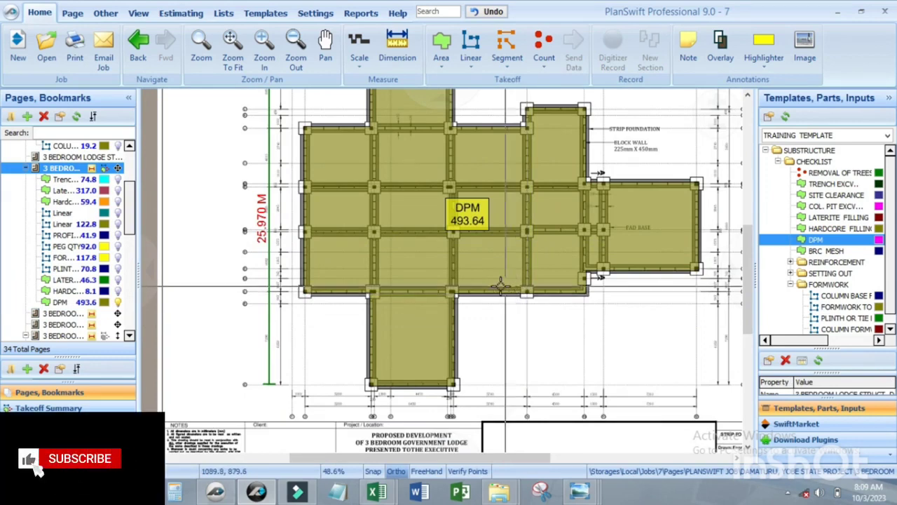
mouse_move(438, 266)
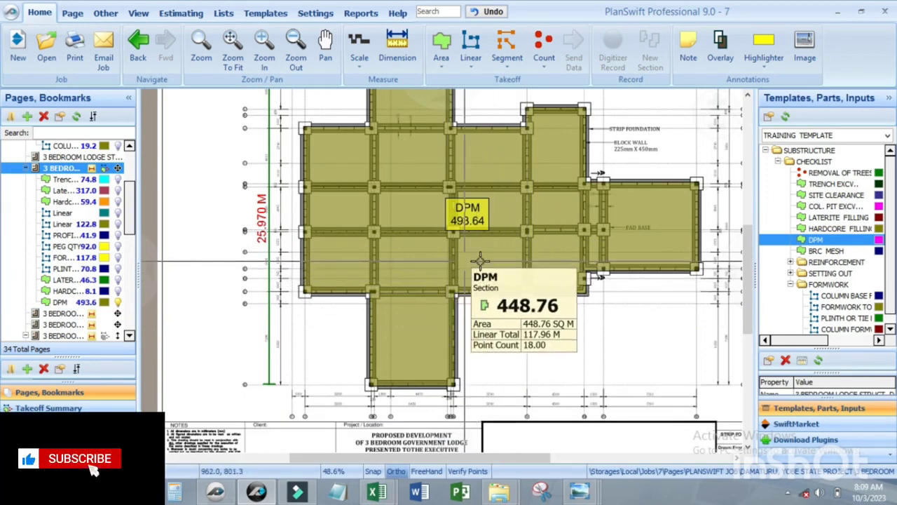